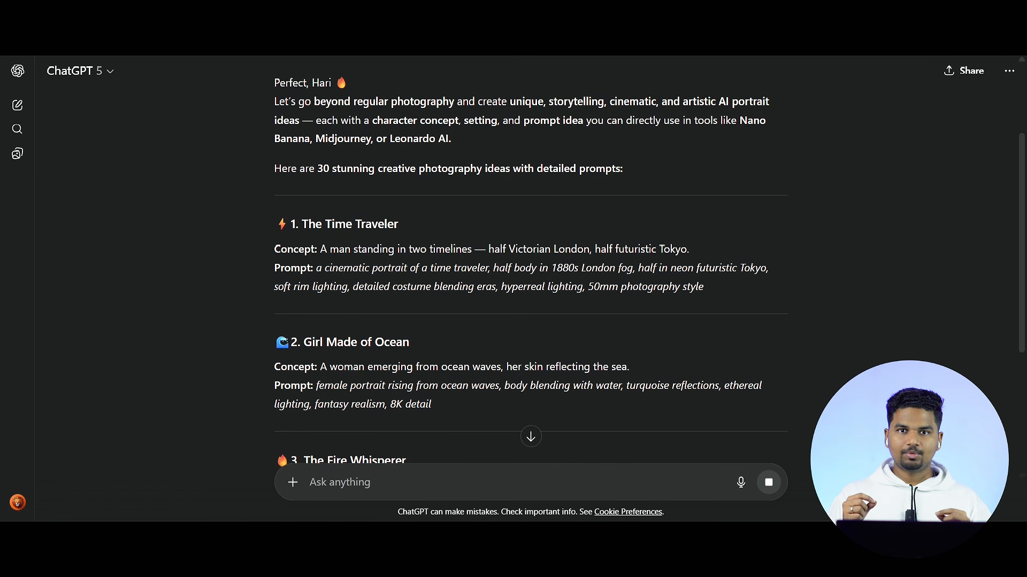
# Step: Copy the Time Traveler concept and prompt from ChatGPT into Gemini with the attached portrait, generate the image and view it enlarged
pyautogui.moveTo(320, 249); pyautogui.dragTo(704, 287)
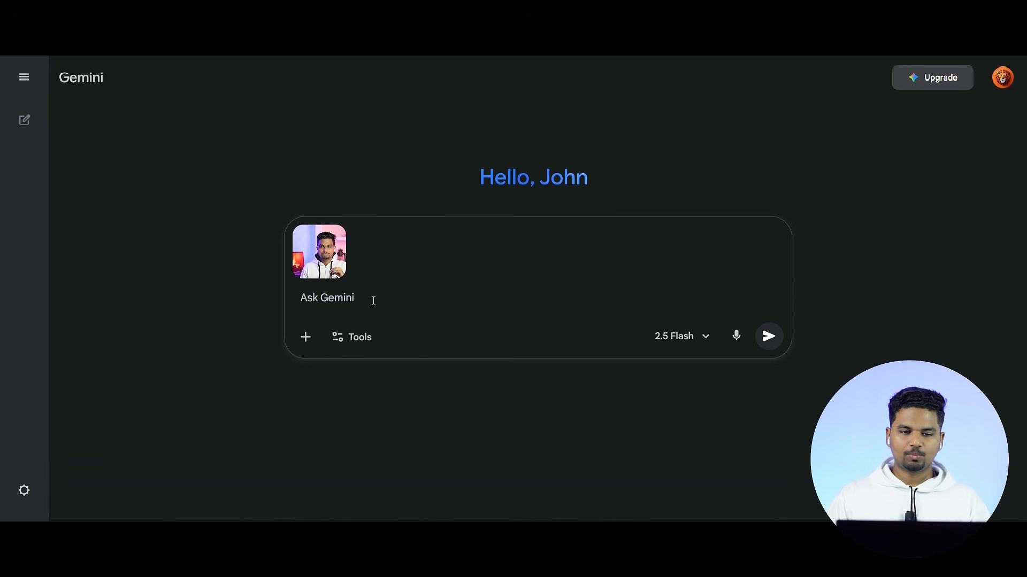
pyautogui.write('A man standing in two timelines — half Victorian London, half futuristic Tokyo. Prompt: a cinematic portrait of a time traveler, half body in 1880s London fog, half in neon futuristic Tokyo, soft rim lighting, detailed costume blending eras, hyperreal lighting, 50mm photography style')
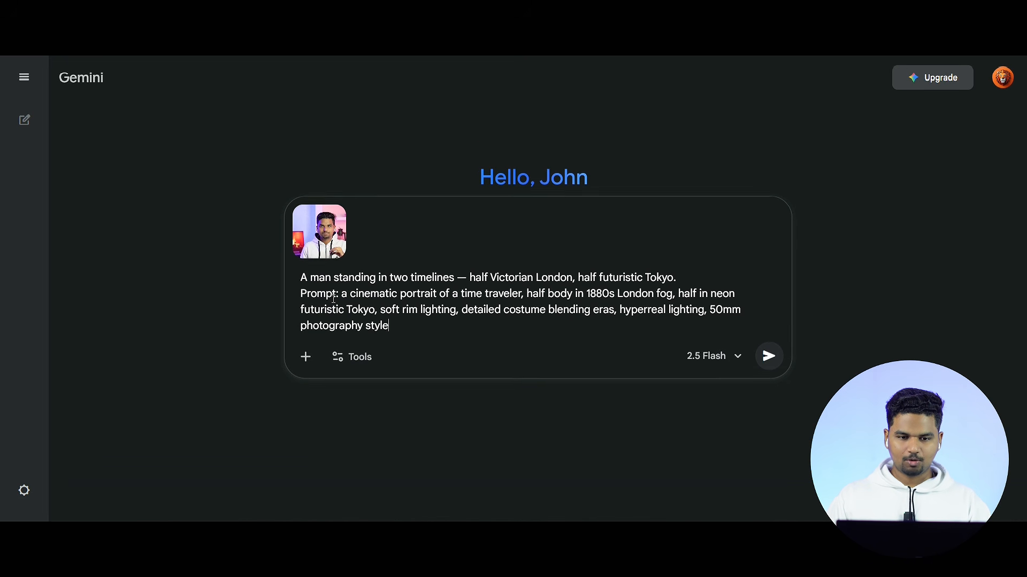
pyautogui.click(771, 365)
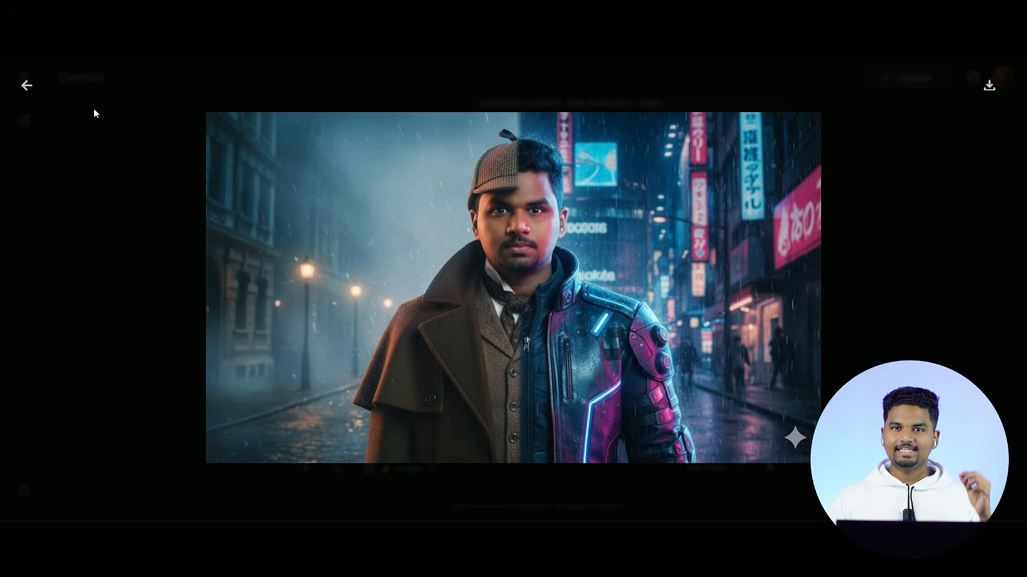
pyautogui.click(25, 86)
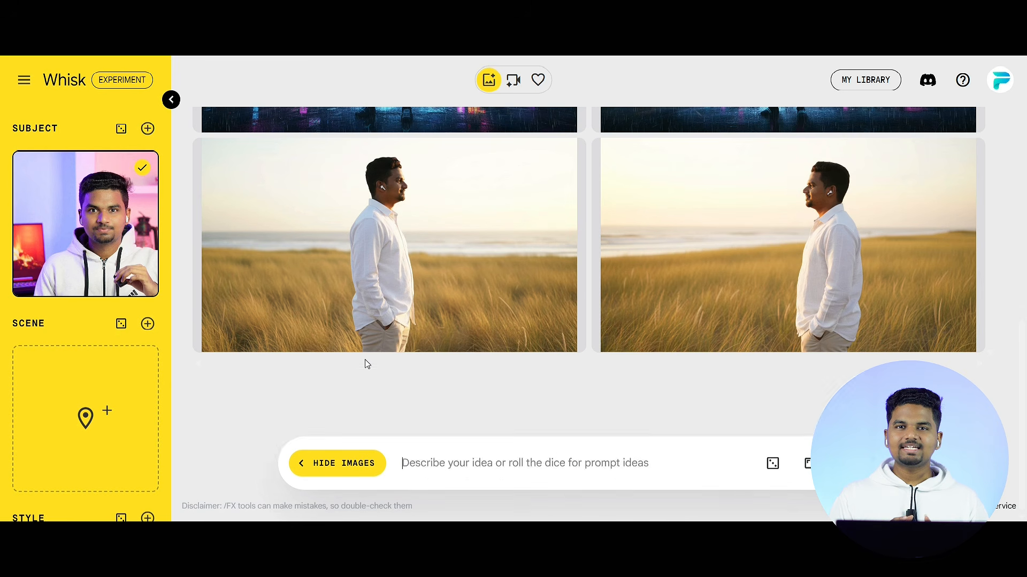
# Step: Switch to Whisk and generate images from the pasted prompt with a rainy city background, black leather jacket and soft grey lighting
pyautogui.hotkey('ctrl', 'v')
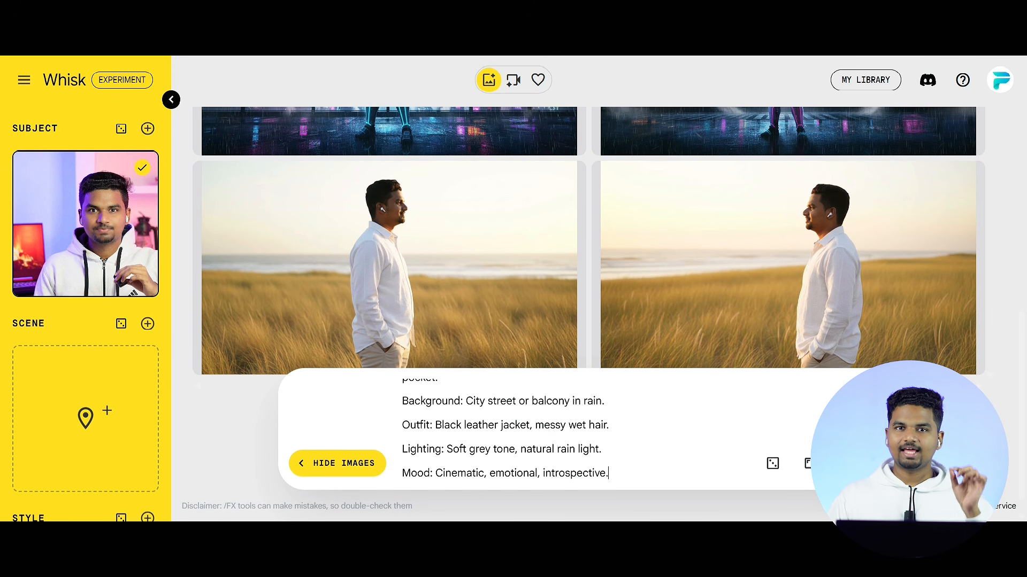
pyautogui.press('Return')
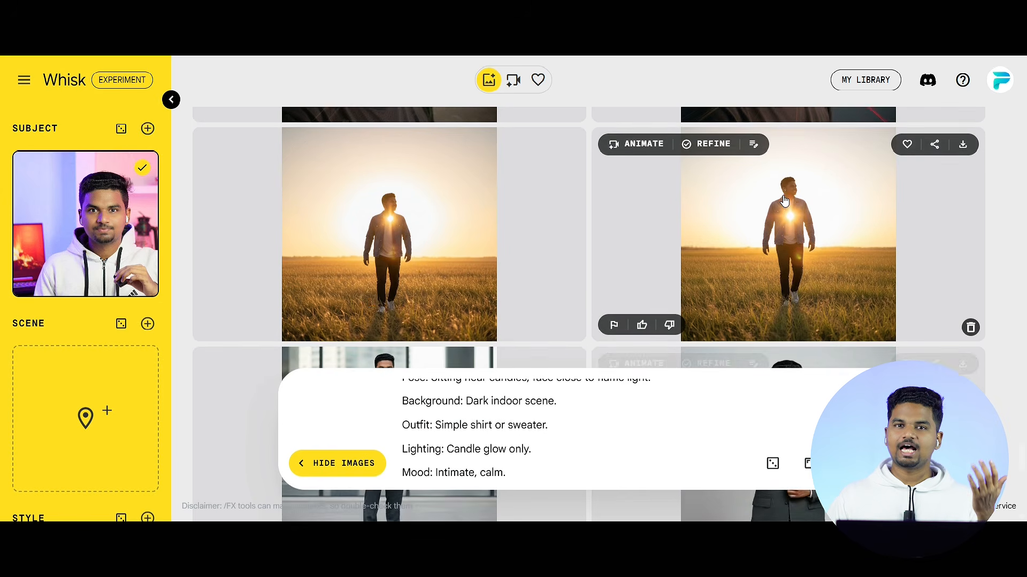
# Step: Look through the generated portraits in Whisk and compare their poses, backgrounds and lighting
pyautogui.scroll(2, 785, 200)
pyautogui.scroll(10, 785, 200)
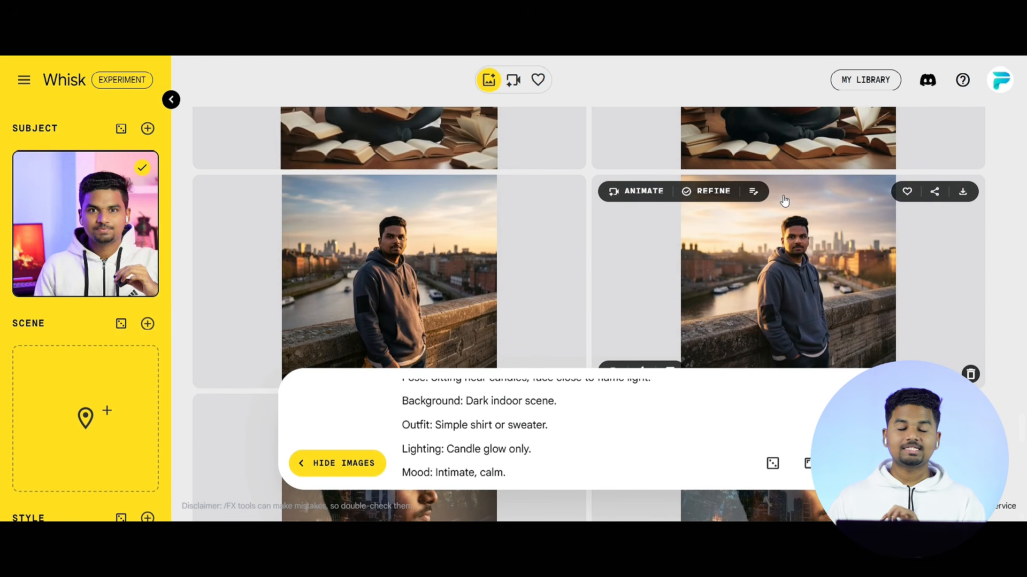
pyautogui.scroll(6, 785, 201)
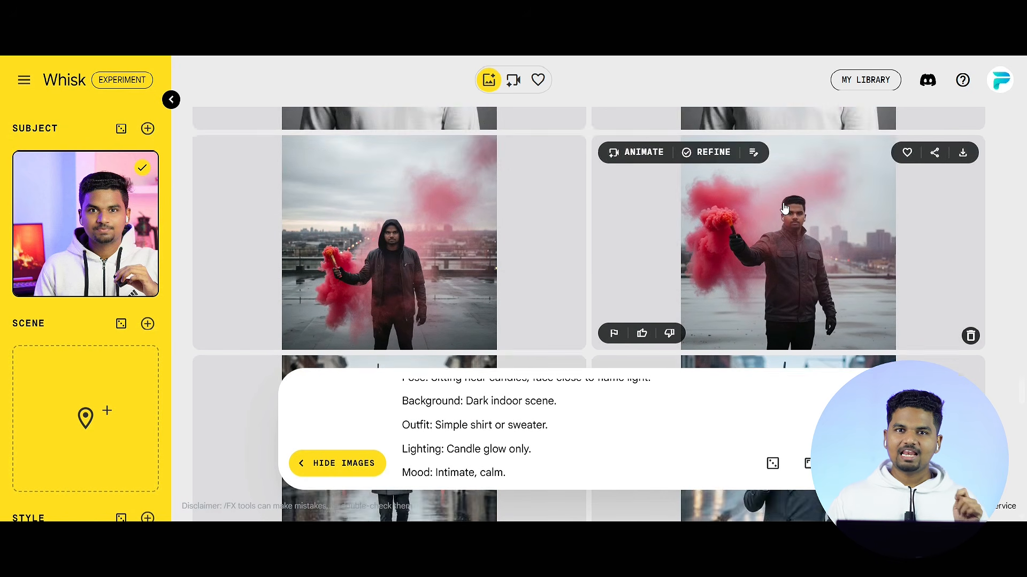
pyautogui.scroll(-6, 784, 205)
pyautogui.scroll(-2, 785, 208)
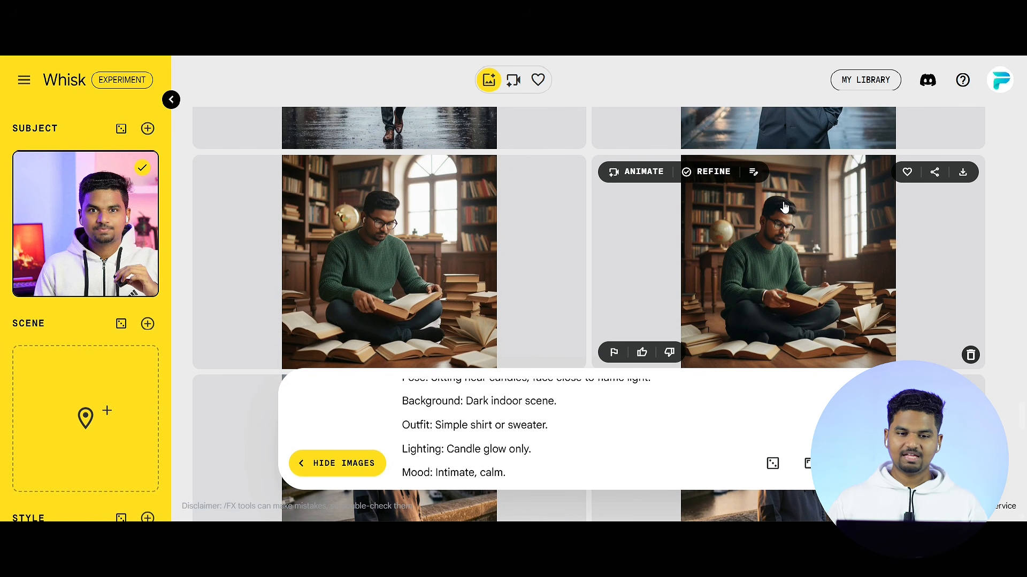
pyautogui.scroll(8, 784, 207)
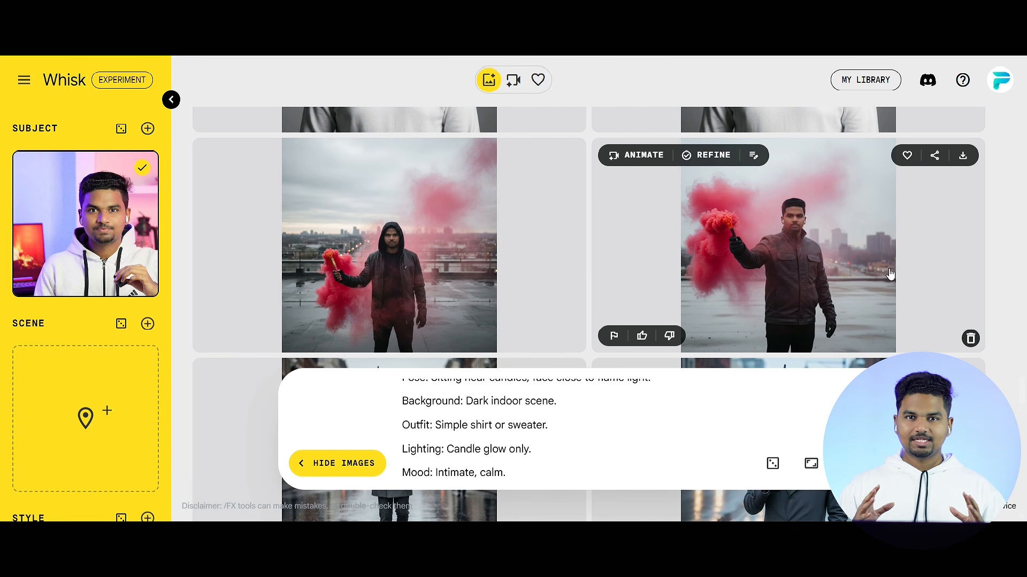
pyautogui.scroll(3, 891, 274)
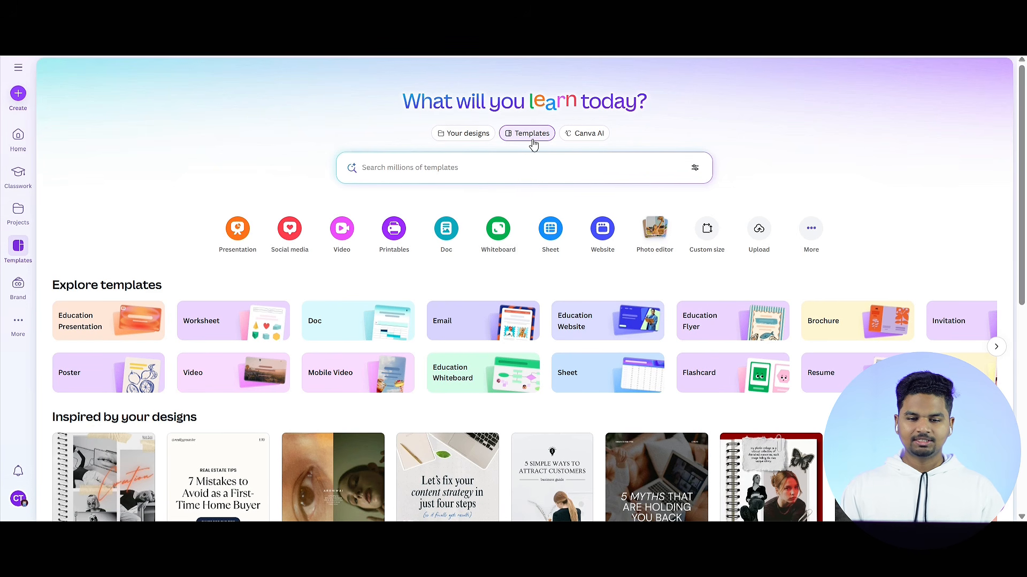
# Step: Switch to Canva and search the templates for "ebooks for photography"
pyautogui.click(462, 165)
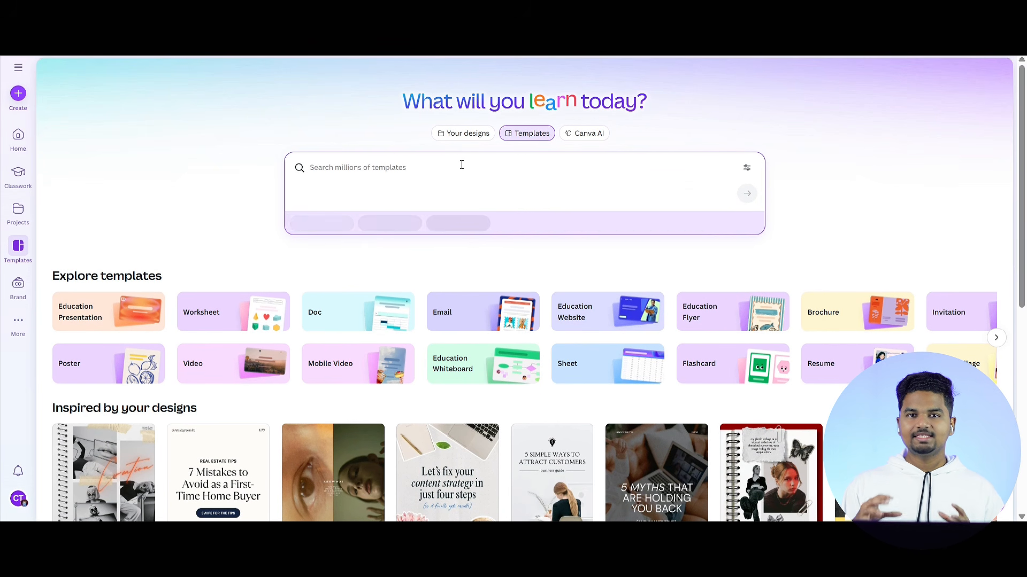
pyautogui.write('ebb')
pyautogui.press('BackSpace')
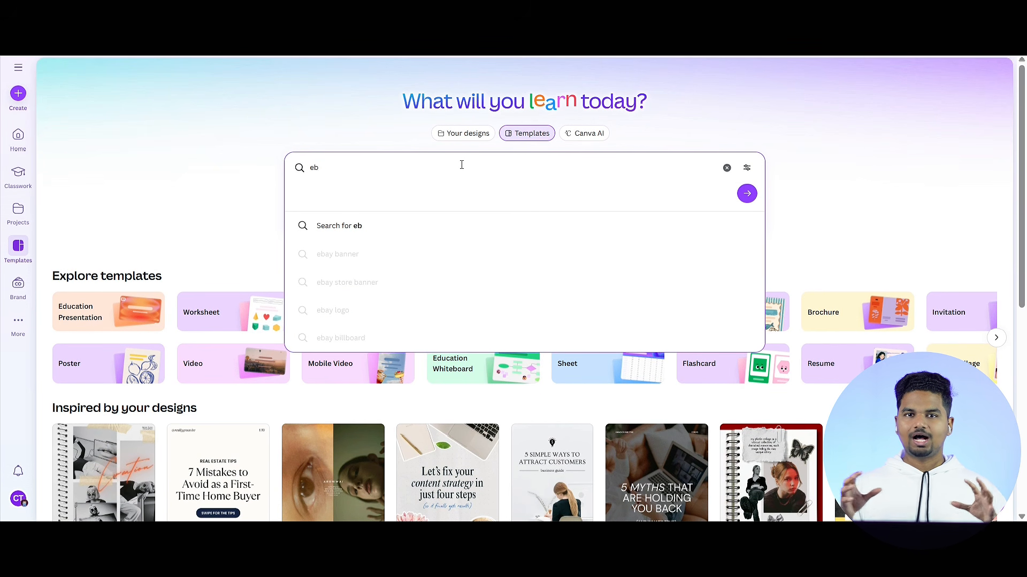
pyautogui.write('ooks for photography')
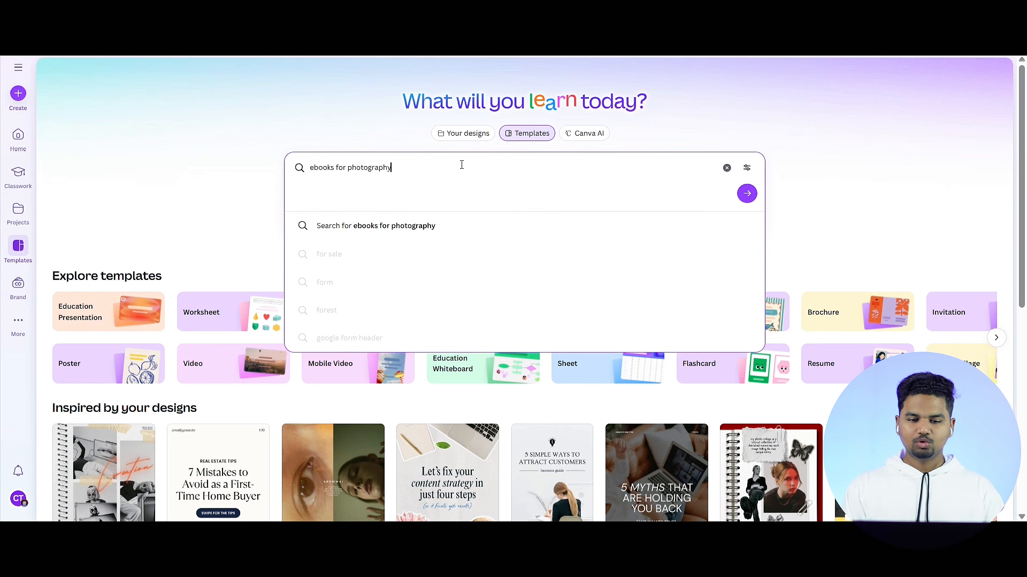
pyautogui.click(407, 226)
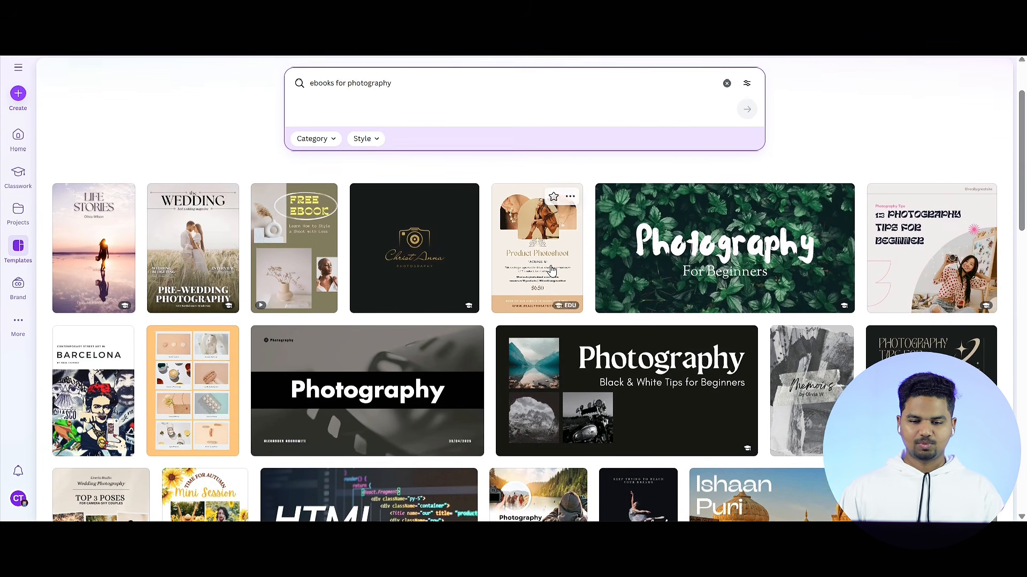
# Step: Browse the photo templates and open the Minimalist Inspirational Fashion Collection Photo Portrait Instagram Post for customizing
pyautogui.scroll(-3, 557, 262)
pyautogui.scroll(-3, 557, 262)
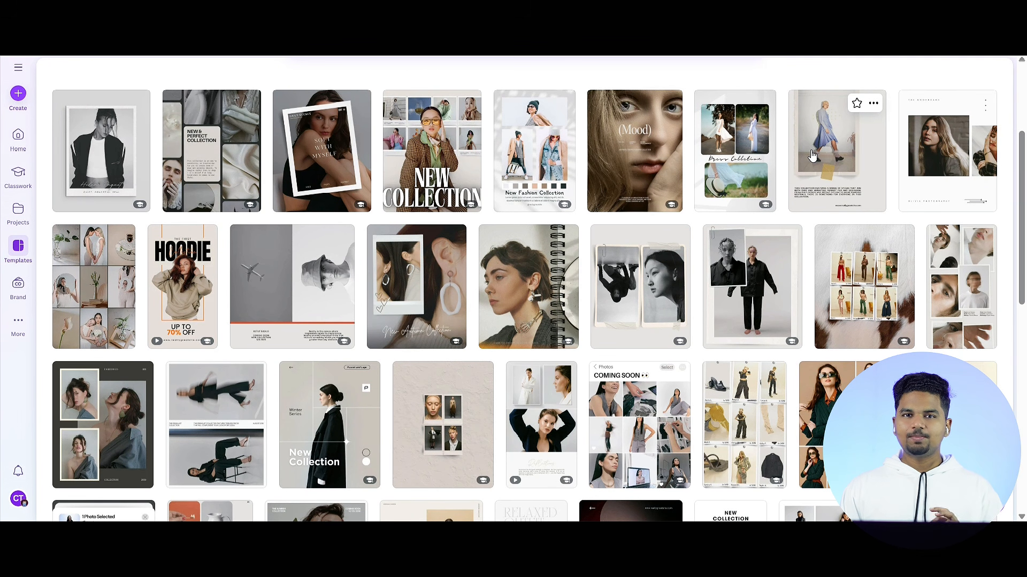
pyautogui.click(812, 155)
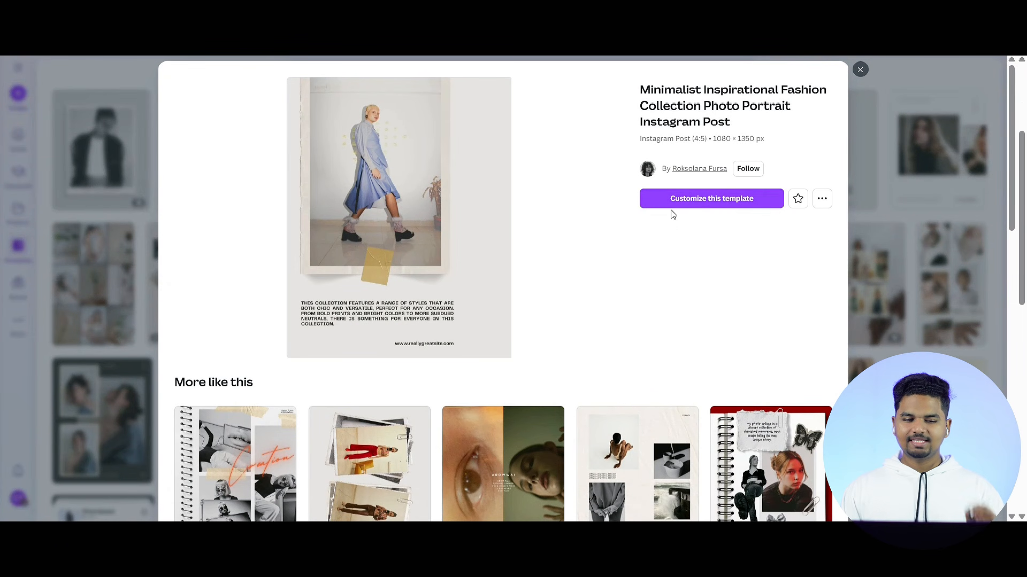
pyautogui.click(729, 205)
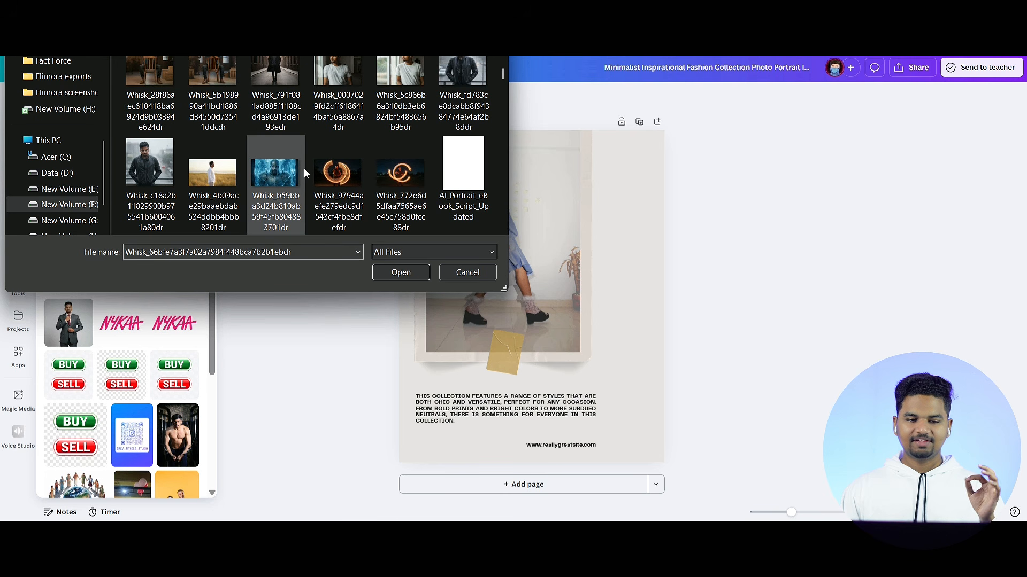
# Step: Upload the selected Whisk portraits and place the grey suit portrait with hand on tie into the template's photo frame
pyautogui.click(406, 272)
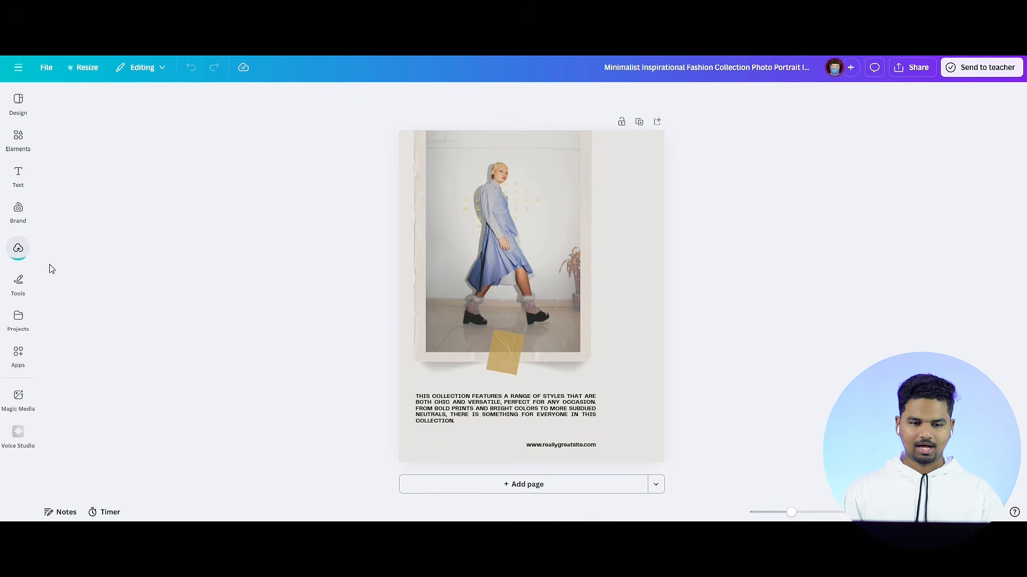
pyautogui.click(12, 254)
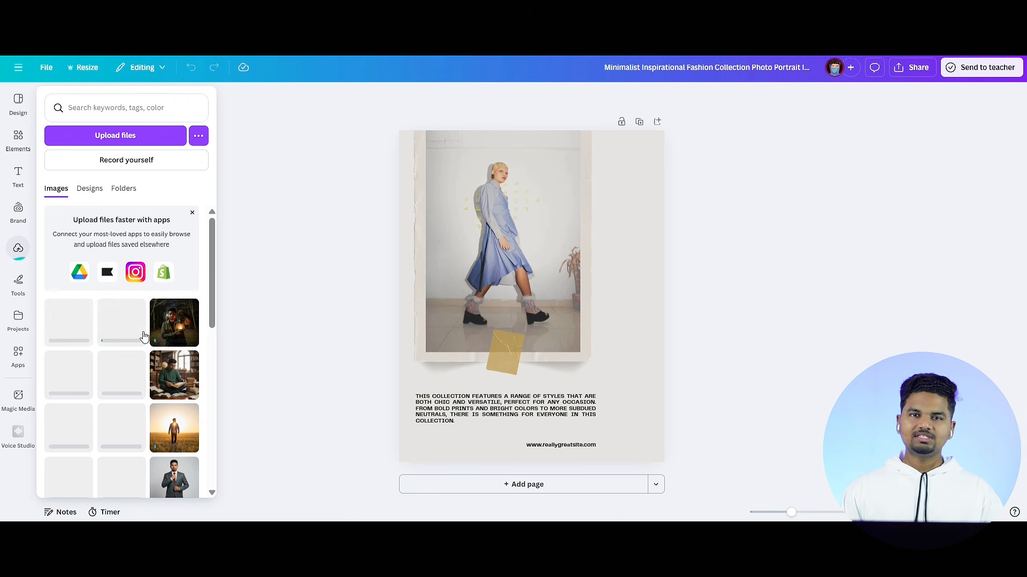
pyautogui.scroll(-5, 118, 336)
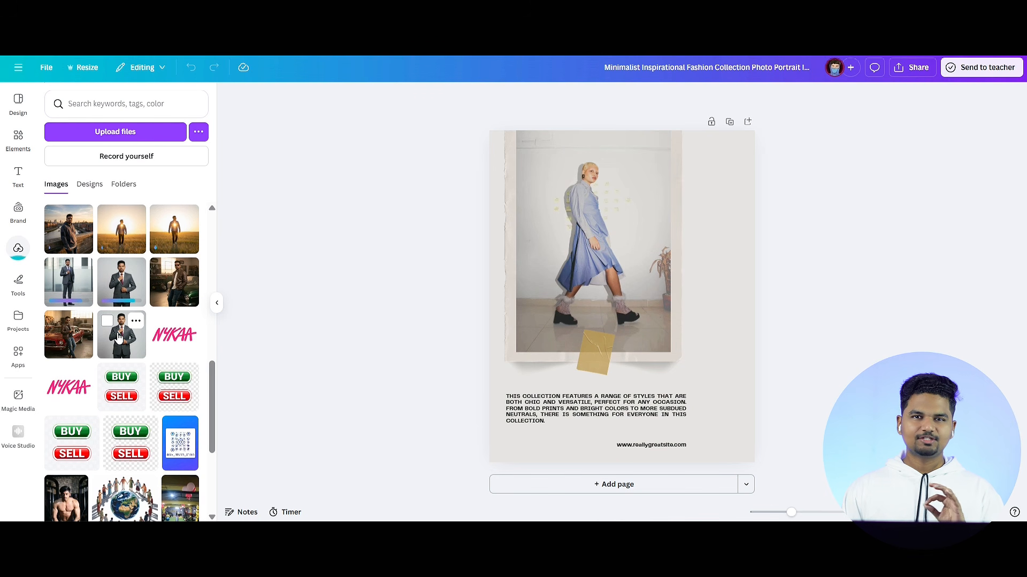
pyautogui.moveTo(119, 340); pyautogui.dragTo(585, 230)
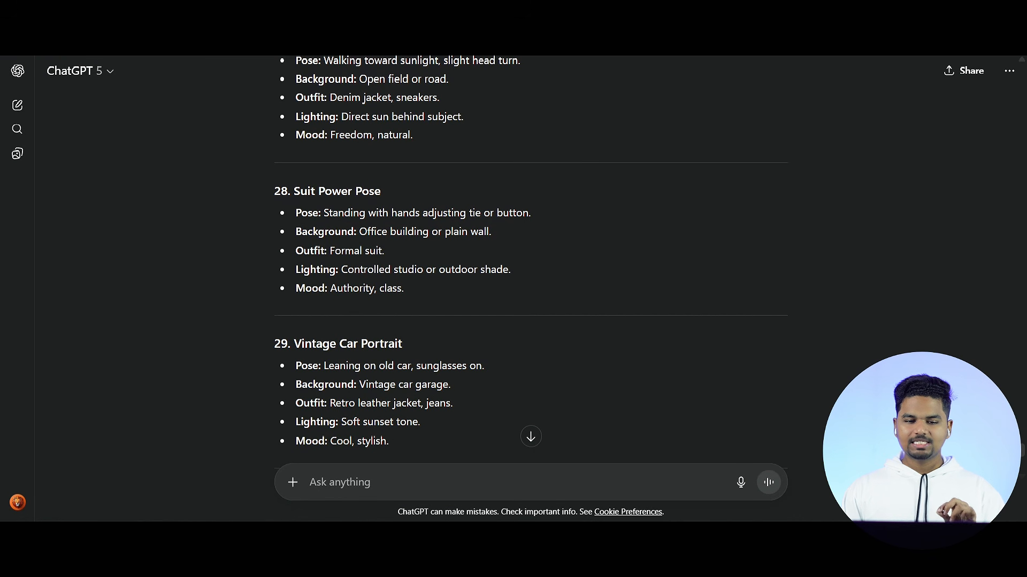
# Step: Replace the page's description with the Suit Power Pose details copied from ChatGPT, and change the website line to the creator's handle
pyautogui.moveTo(298, 210); pyautogui.dragTo(419, 296)
pyautogui.hotkey('ctrl', 'c')
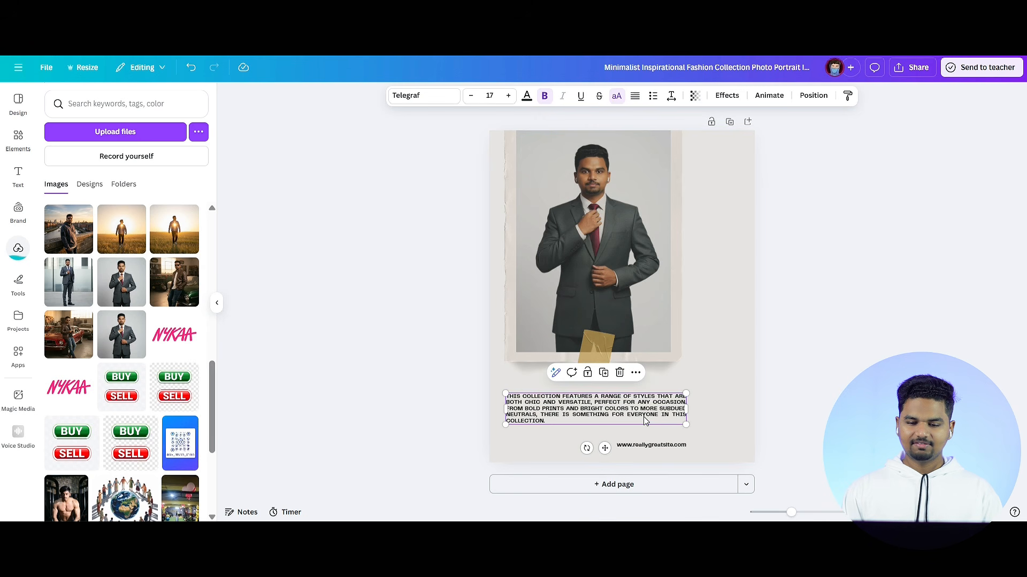
pyautogui.hotkey('ctrl', 'a')
pyautogui.hotkey('ctrl', 'v')
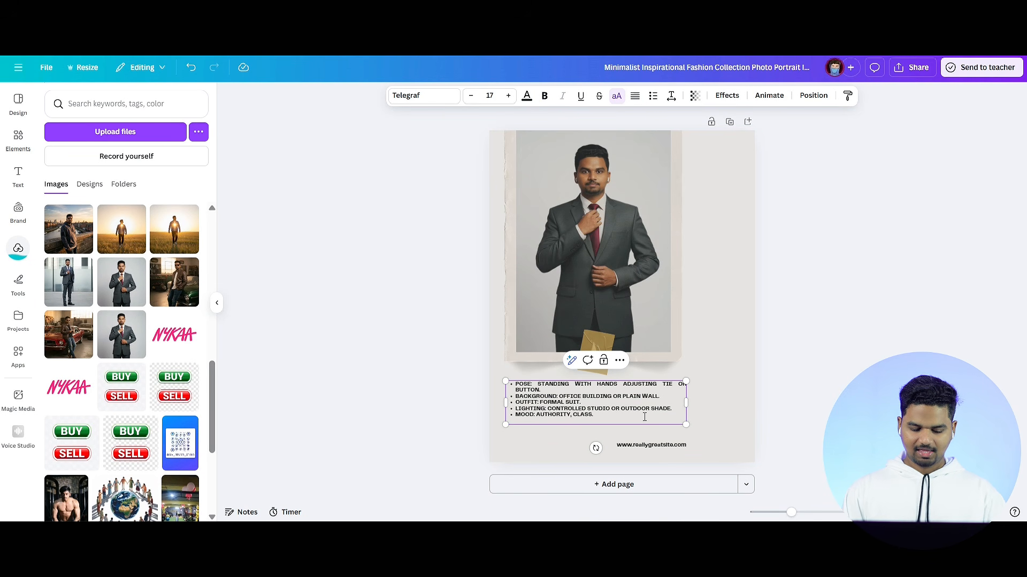
pyautogui.click(663, 445)
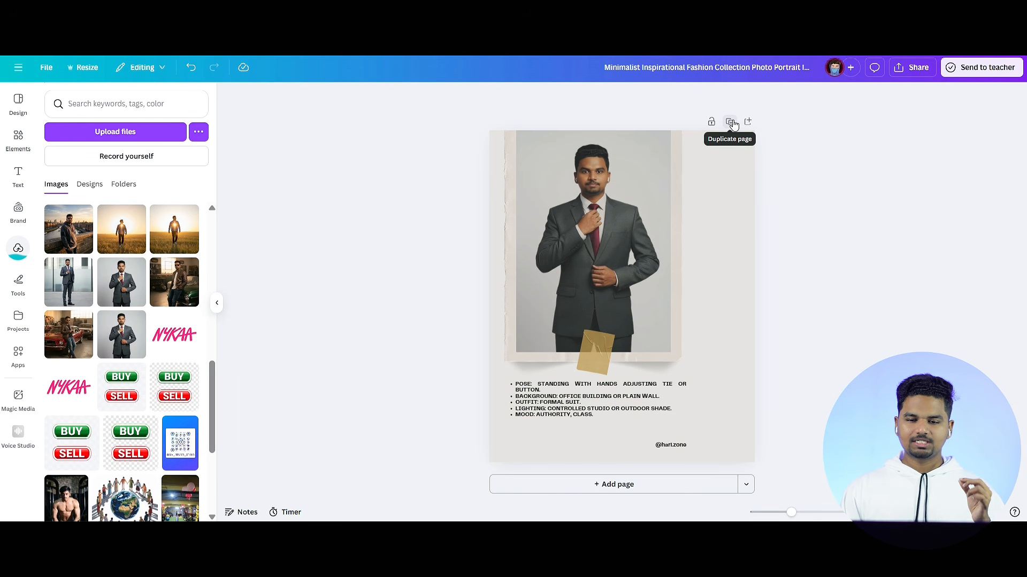
# Step: Duplicate the finished page and place the sunset field portrait into the copy's photo frame
pyautogui.click(731, 123)
pyautogui.moveTo(121, 229); pyautogui.dragTo(637, 316)
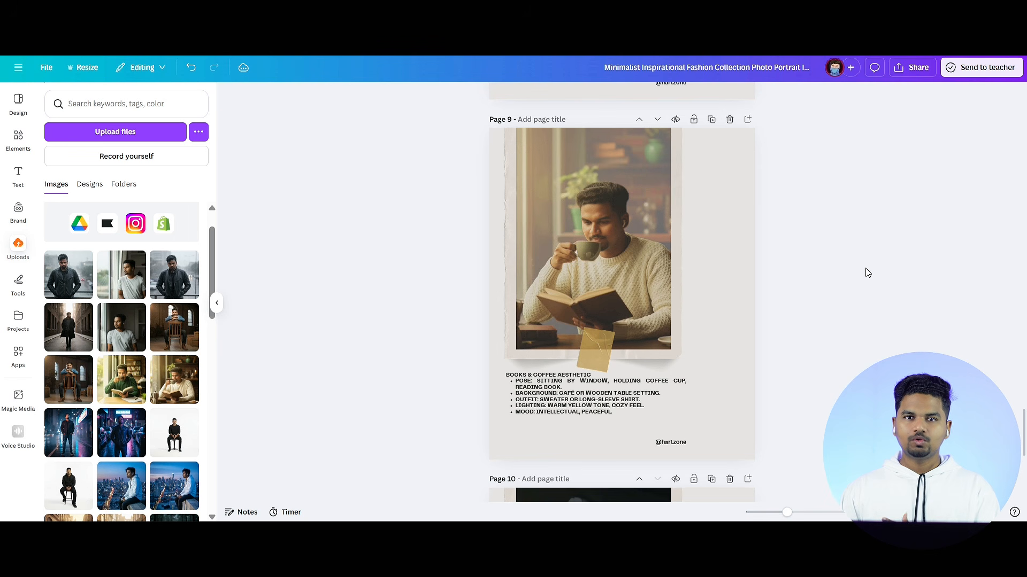
# Step: Review the finished prompt pages and open the download options for the whole design
pyautogui.scroll(15, 867, 272)
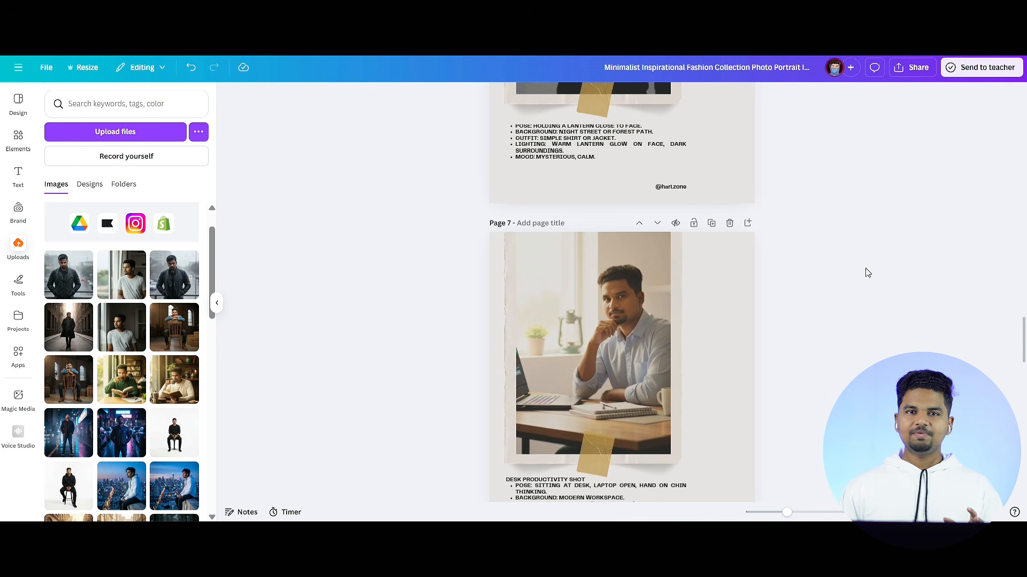
pyautogui.scroll(15, 868, 272)
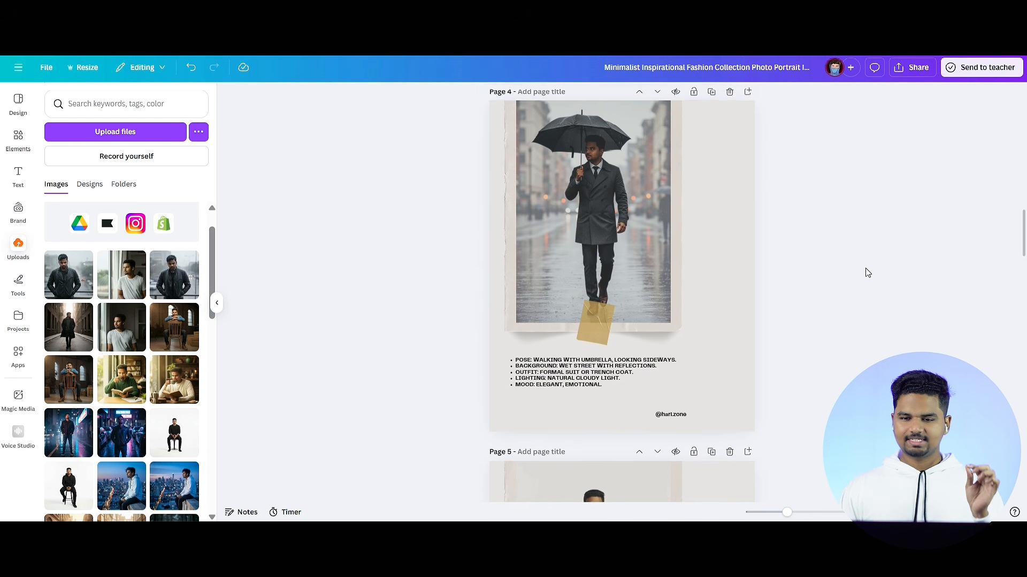
pyautogui.scroll(2, 867, 273)
pyautogui.click(915, 69)
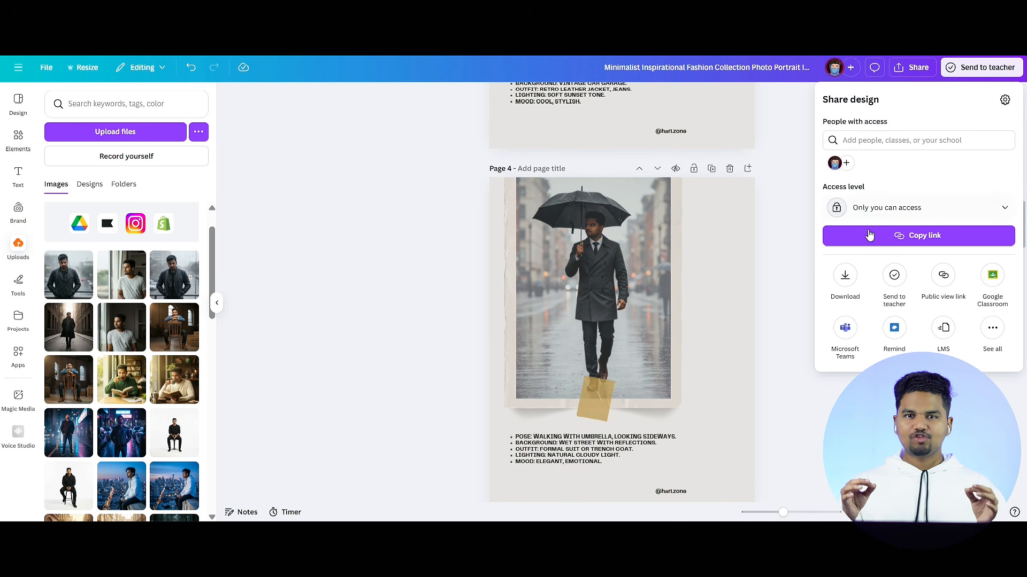
pyautogui.click(843, 275)
pyautogui.click(849, 297)
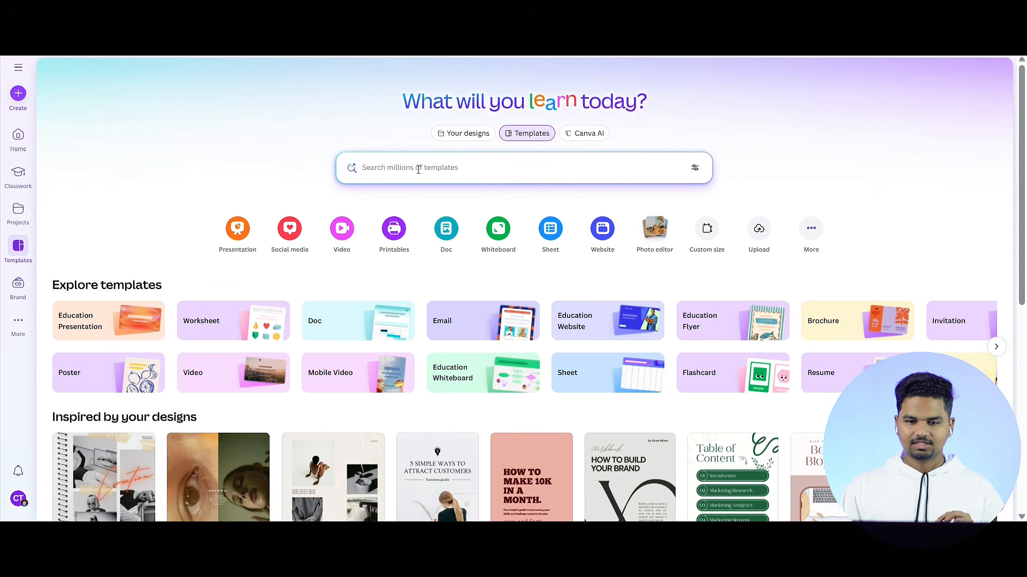
# Step: Search the Canva templates for "ebbok cover" and open the photo collage cover "The Day We Met" for customizing
pyautogui.write('ebbok cover')
pyautogui.press('Return')
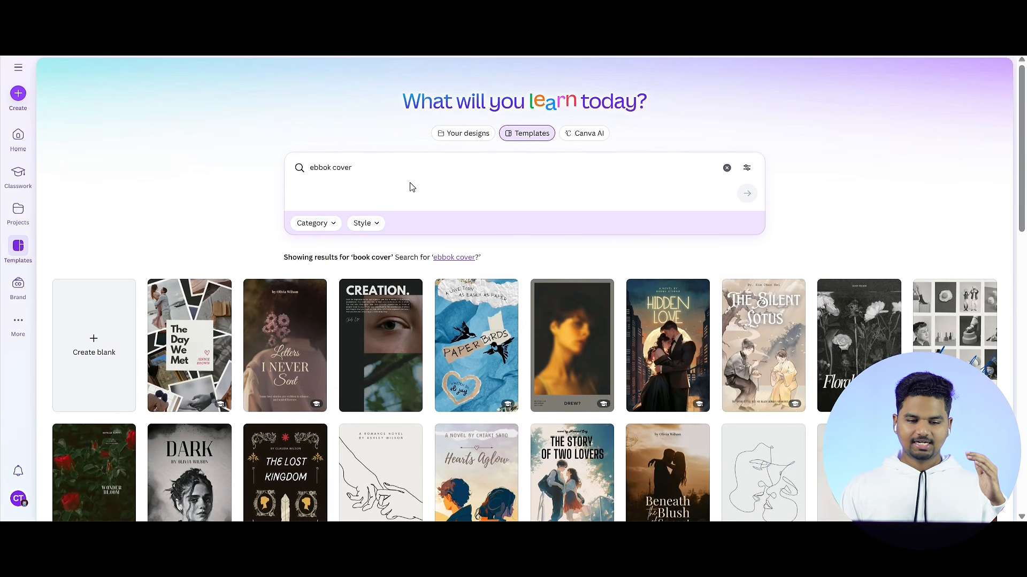
pyautogui.scroll(-1, 214, 295)
pyautogui.click(201, 302)
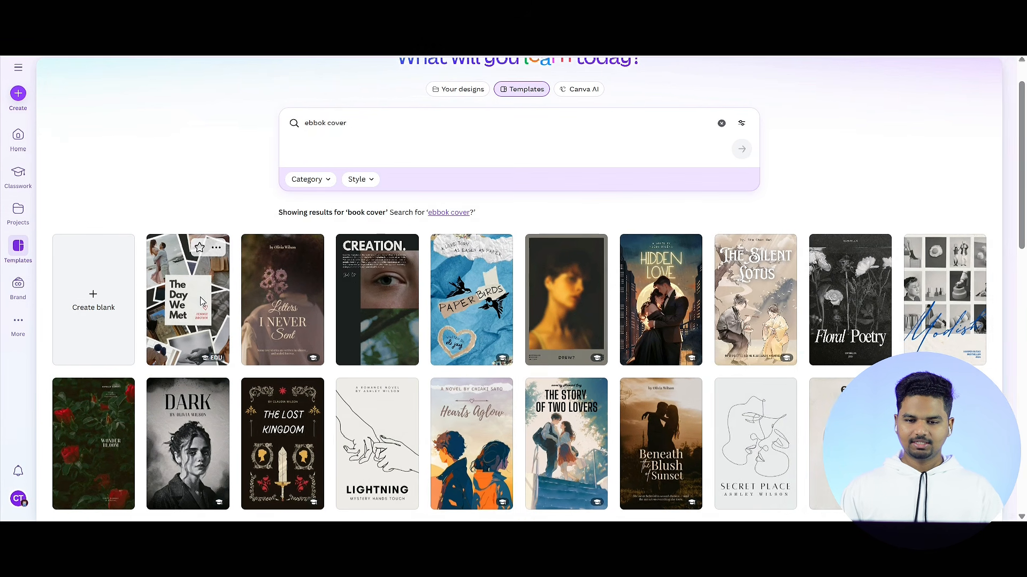
pyautogui.click(690, 209)
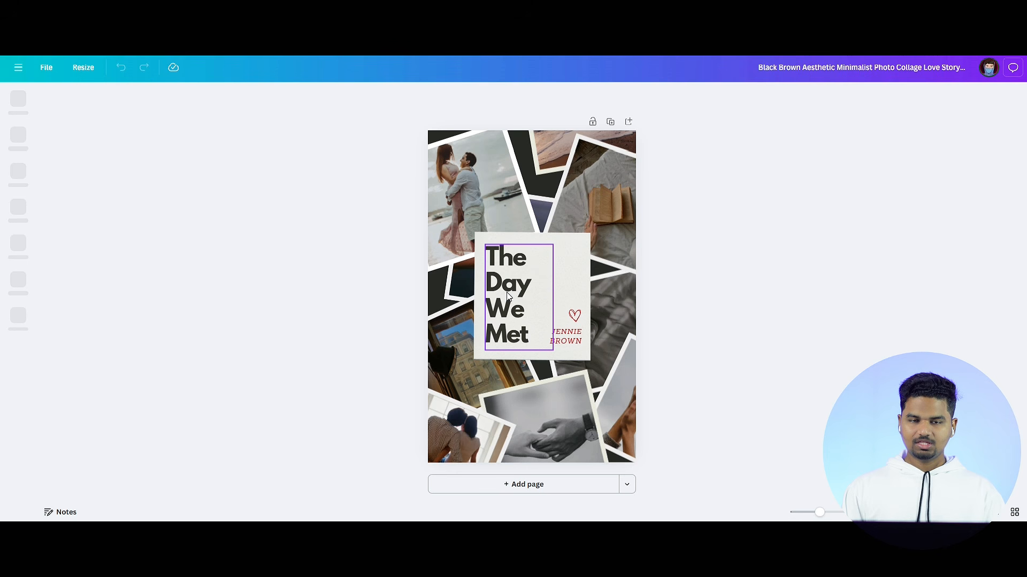
# Step: Change the cover title to "Ai Prompts Book" centred on the card, and replace the author name with the creator's handle
pyautogui.doubleClick(508, 291)
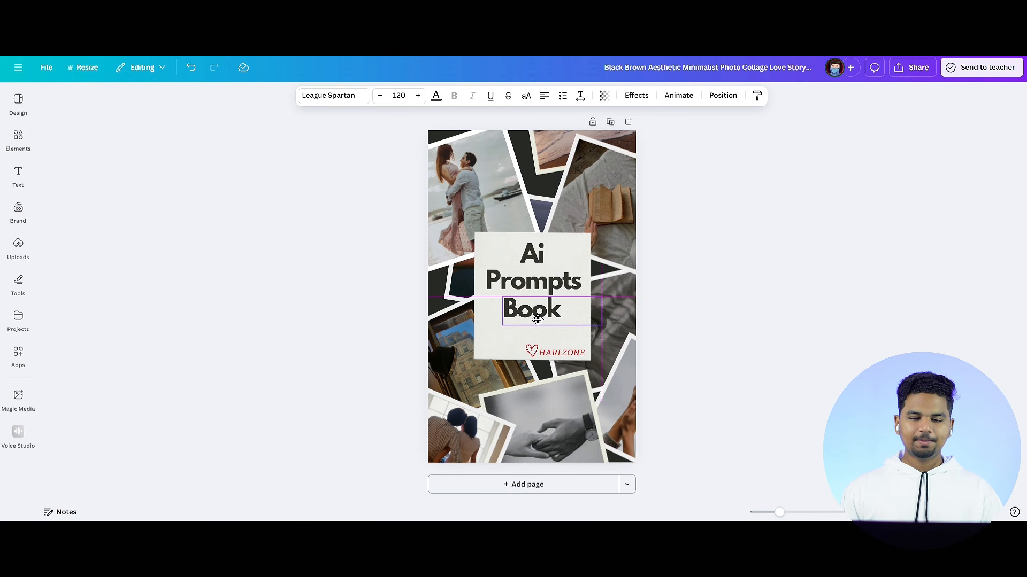
pyautogui.click(852, 311)
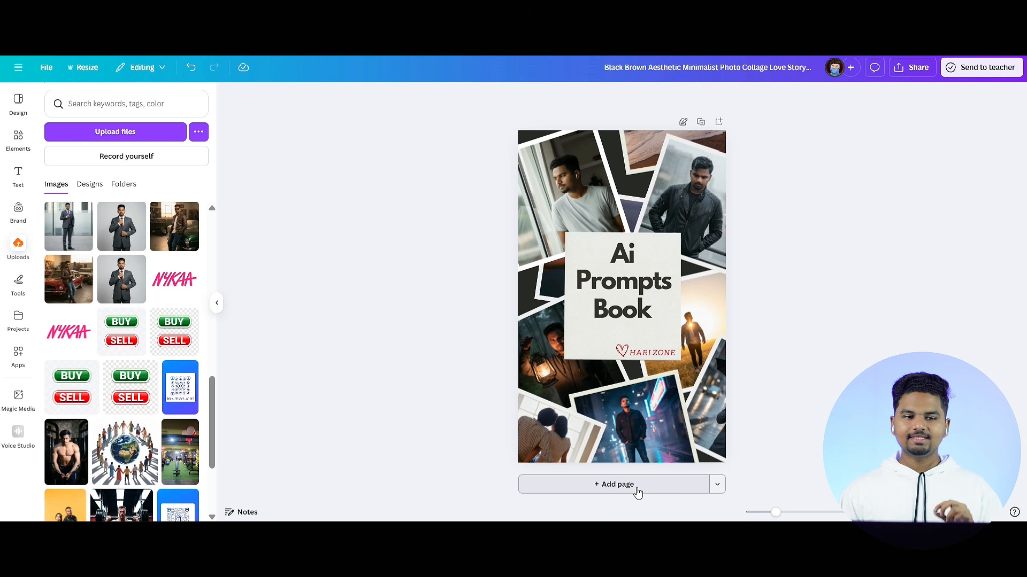
# Step: Add a page after the cover and apply all 10 pages of the Minimalist Inspirational Fashion Collection design
pyautogui.click(615, 484)
pyautogui.click(89, 184)
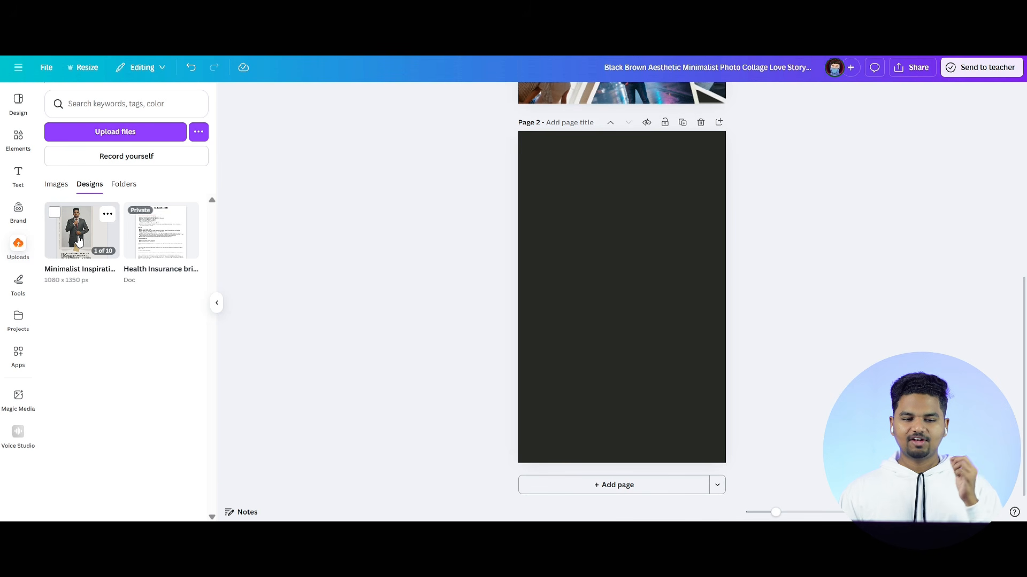
pyautogui.click(78, 241)
pyautogui.click(75, 236)
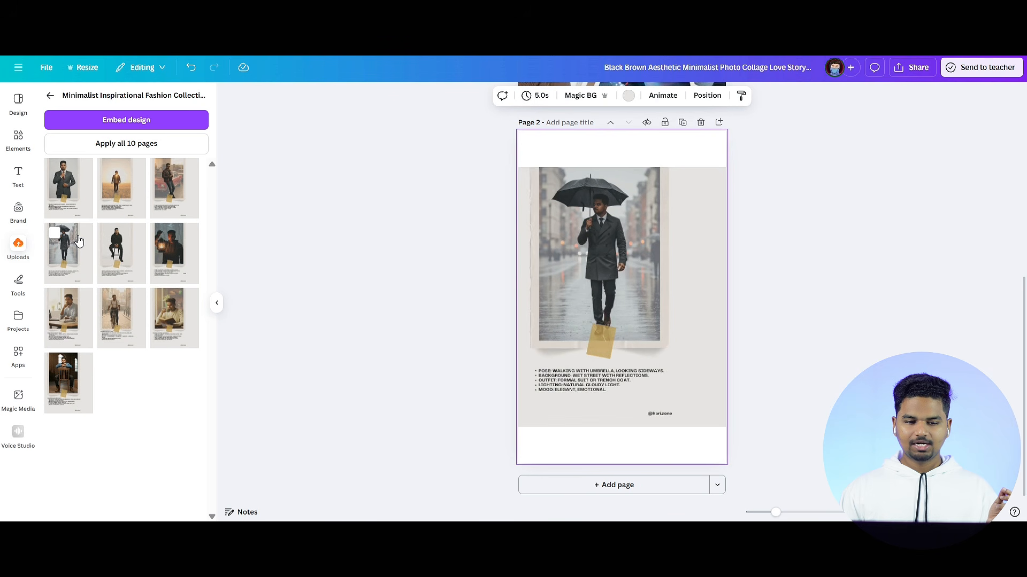
pyautogui.click(132, 144)
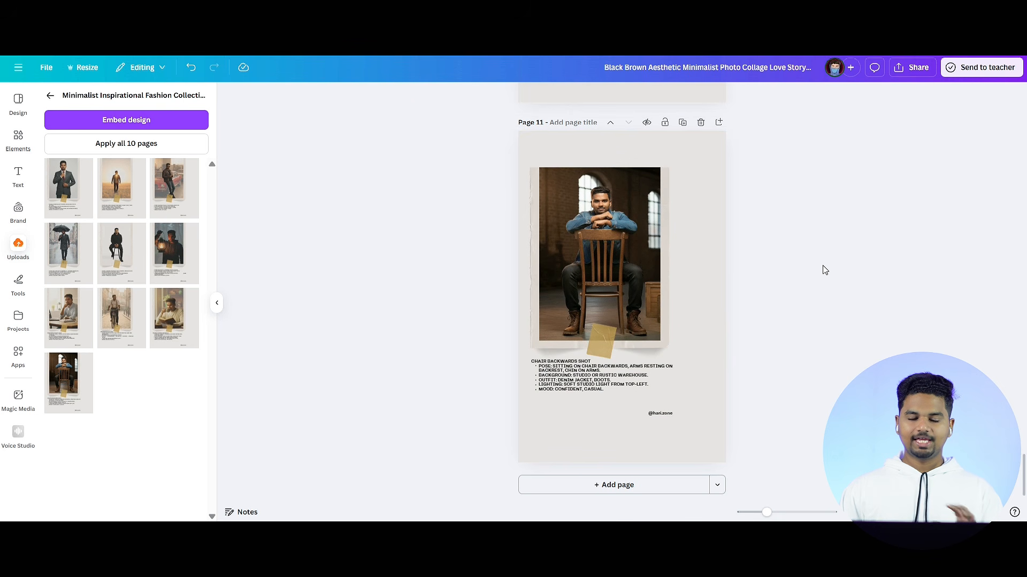
# Step: Download pages 1-11 of the ebook as a standard PDF and check the pages in the downloaded file
pyautogui.scroll(20, 825, 270)
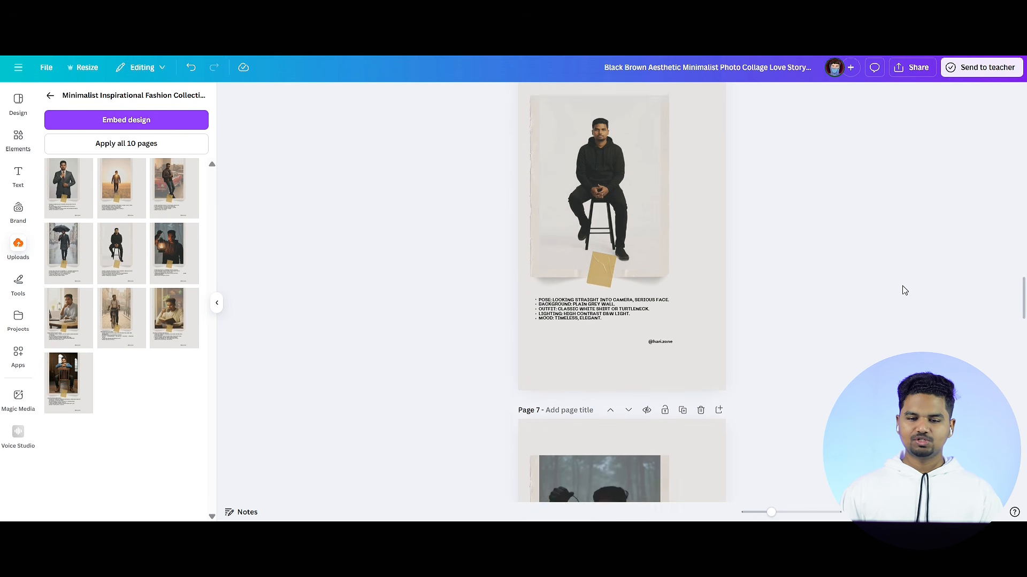
pyautogui.scroll(5, 904, 290)
pyautogui.click(912, 68)
pyautogui.click(844, 275)
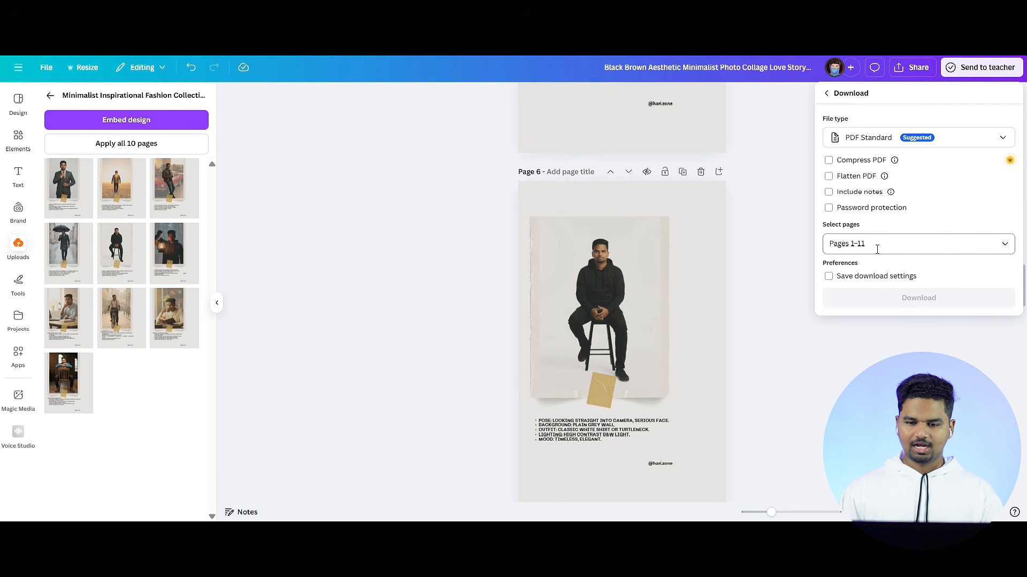
pyautogui.click(902, 298)
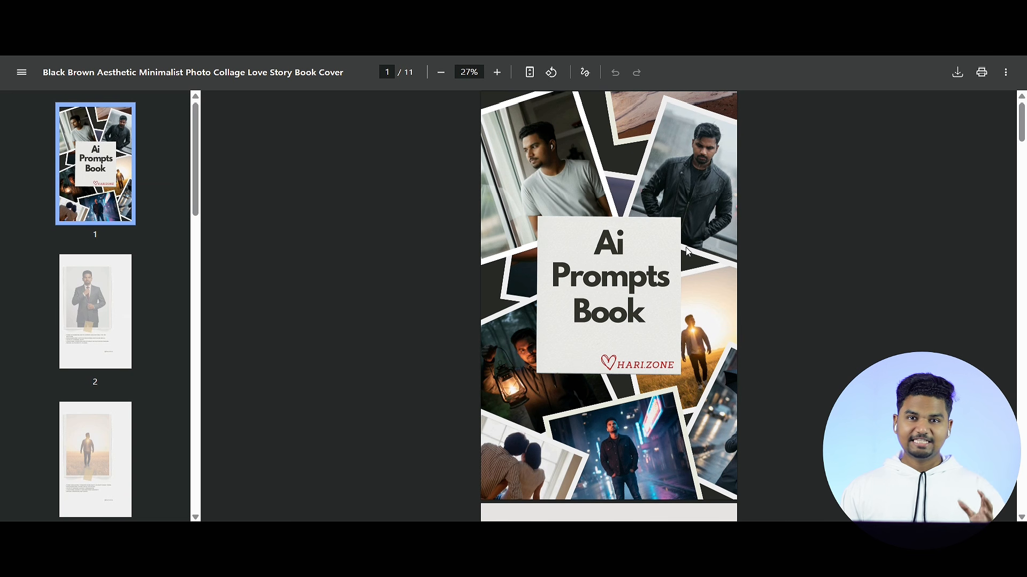
pyautogui.scroll(-12, 687, 251)
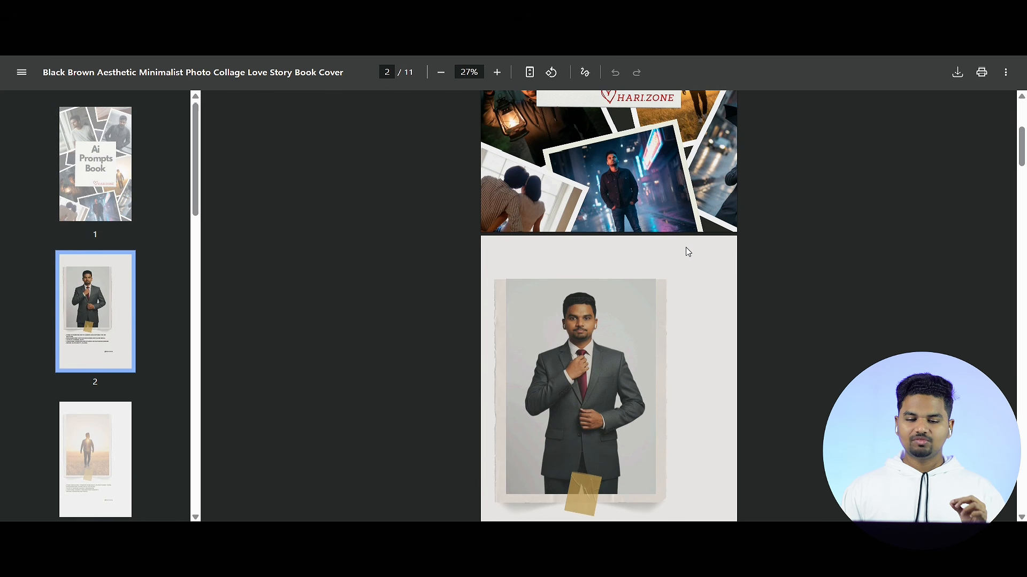
pyautogui.scroll(2, 556, 215)
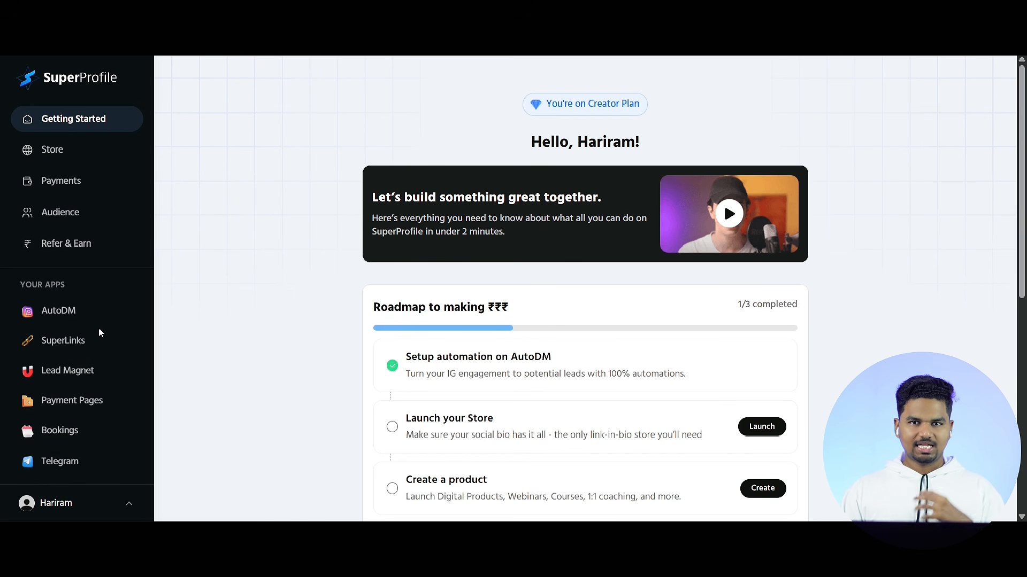
# Step: Switch to SuperProfile, browse the full list of apps and open Payment Pages
pyautogui.scroll(-3, 83, 369)
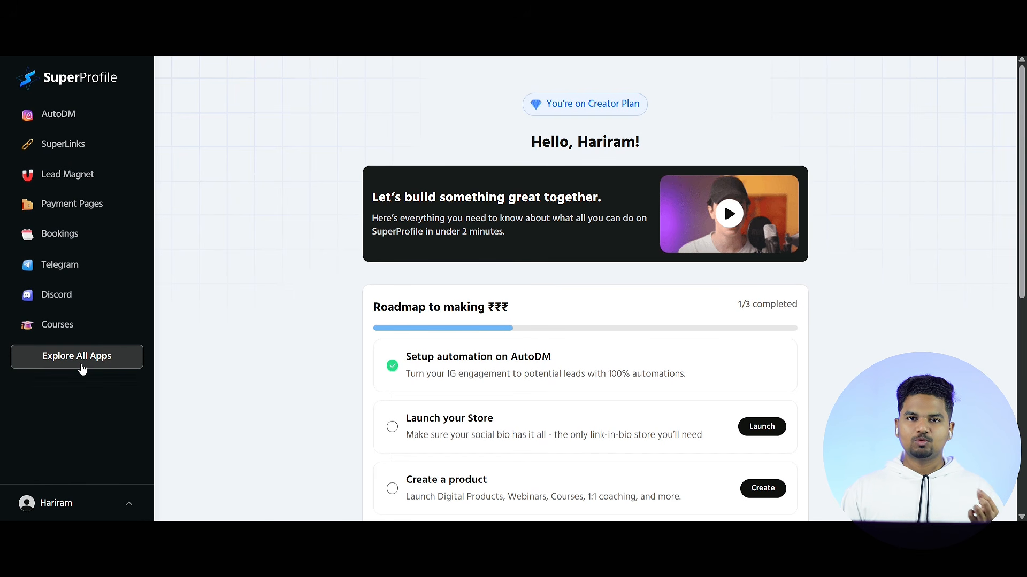
pyautogui.click(82, 368)
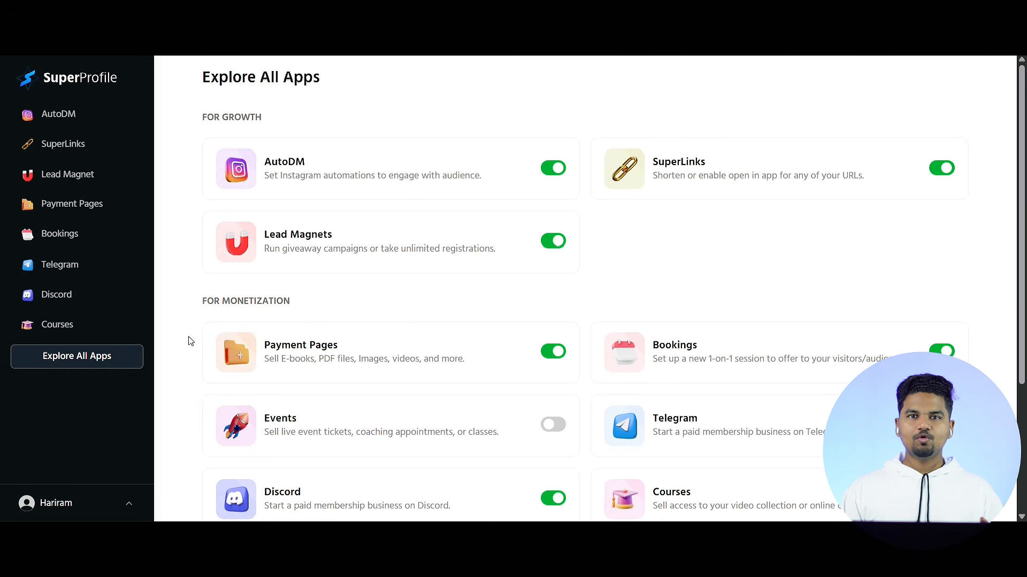
pyautogui.scroll(-3, 192, 340)
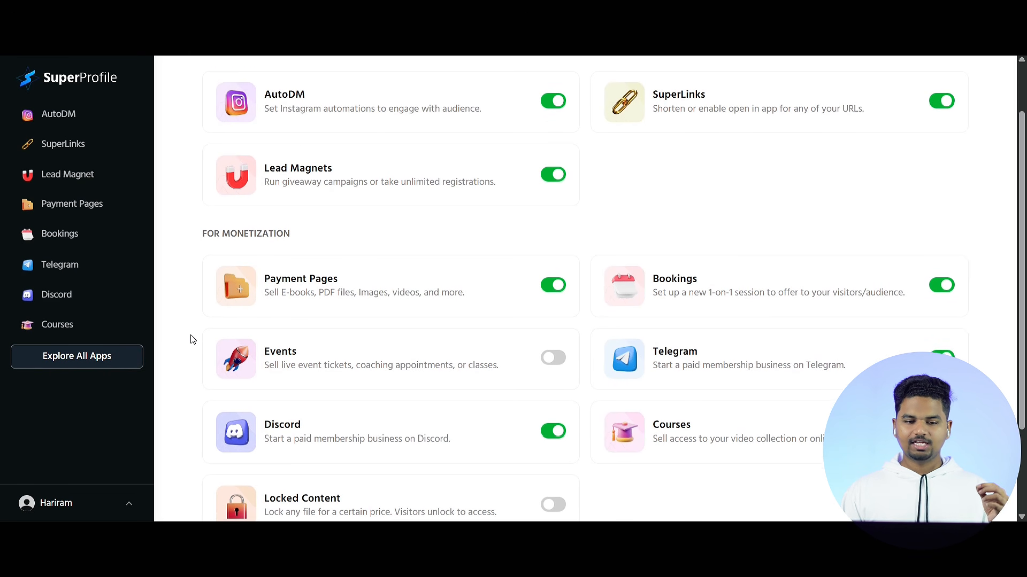
pyautogui.scroll(1, 193, 340)
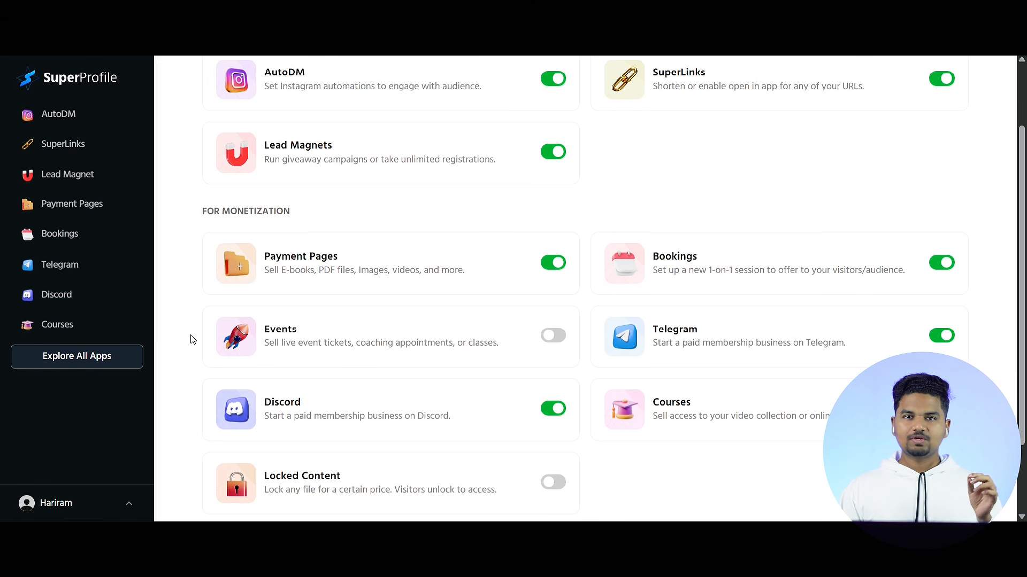
pyautogui.click(340, 268)
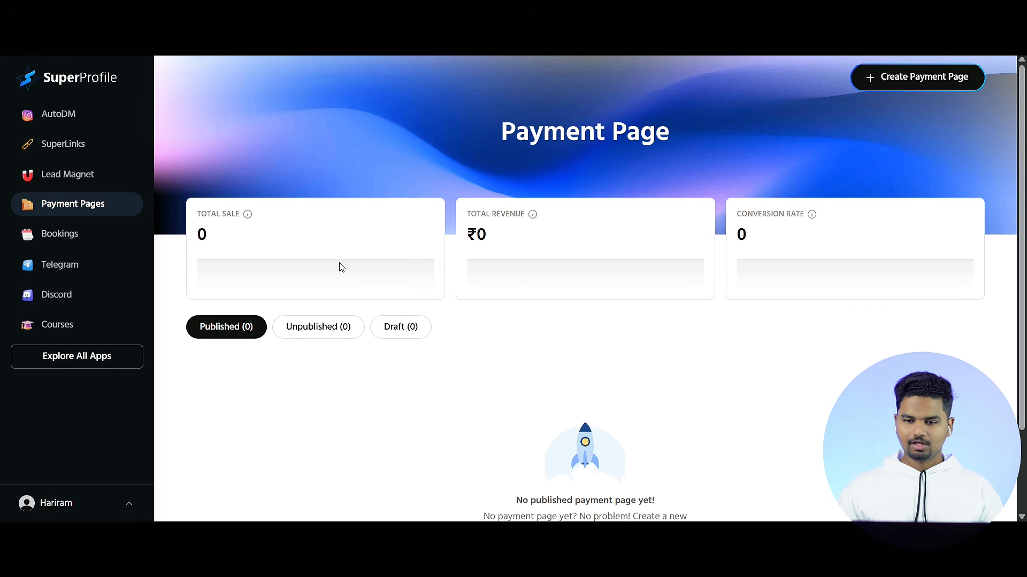
# Step: Create a payment page for digital products and title it "Ai Prrompt Book"
pyautogui.click(914, 83)
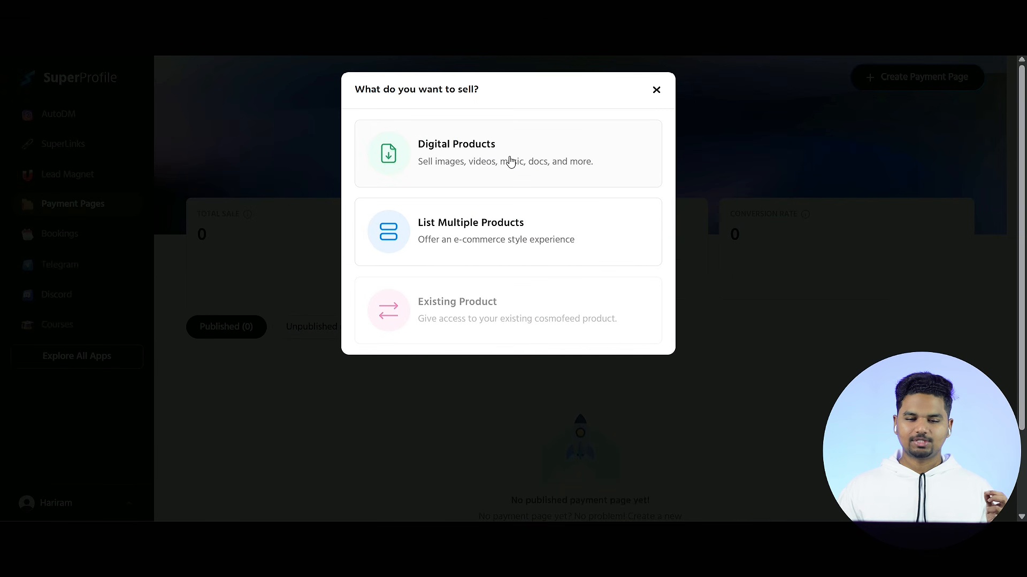
pyautogui.click(510, 161)
pyautogui.moveTo(292, 166); pyautogui.dragTo(59, 163)
pyautogui.write('Ai Prompt Book')
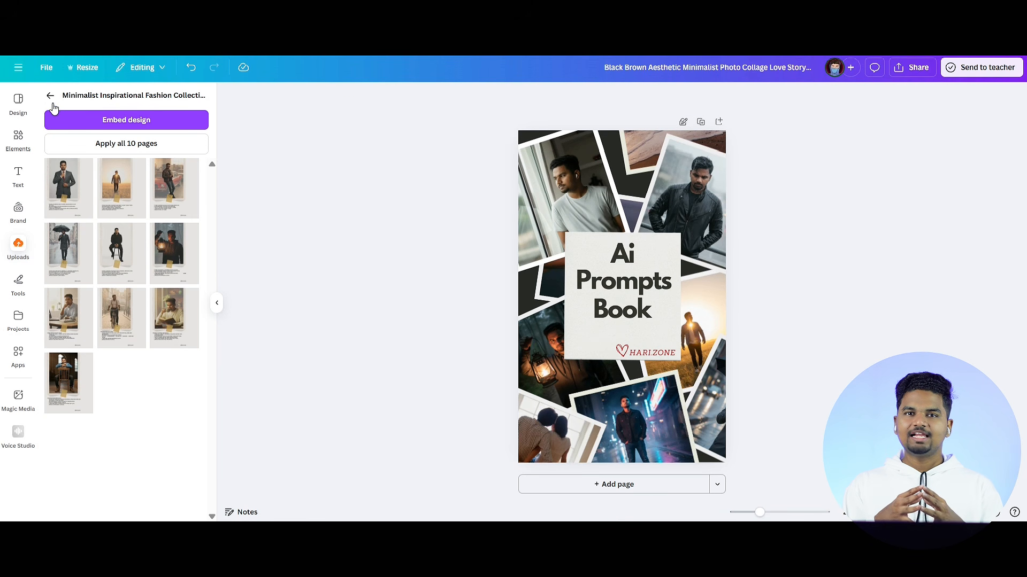
# Step: Switch to the cover design in Canva and create a copy resized to YouTube Thumbnail, 1280 × 720 px
pyautogui.click(49, 101)
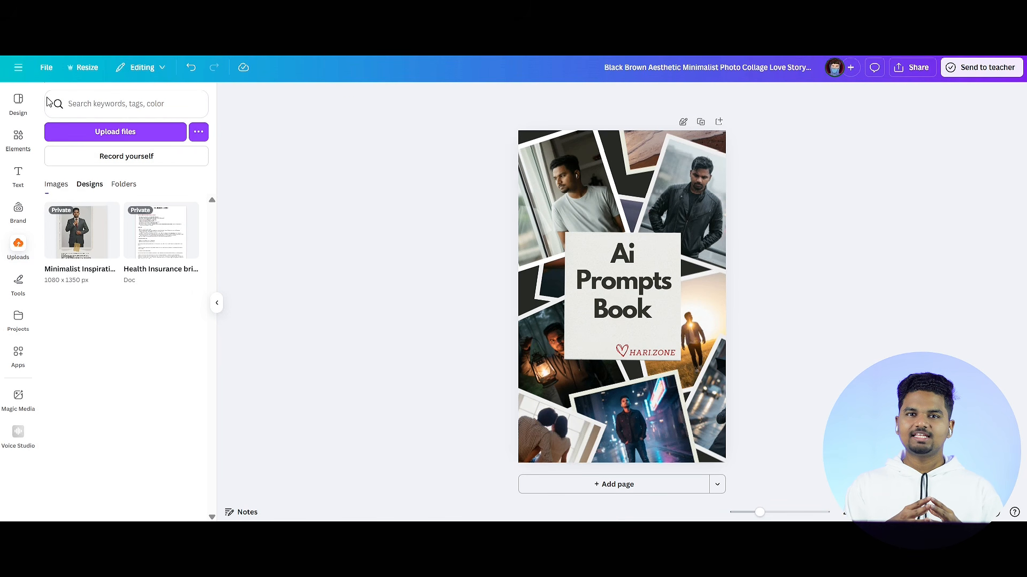
pyautogui.click(85, 68)
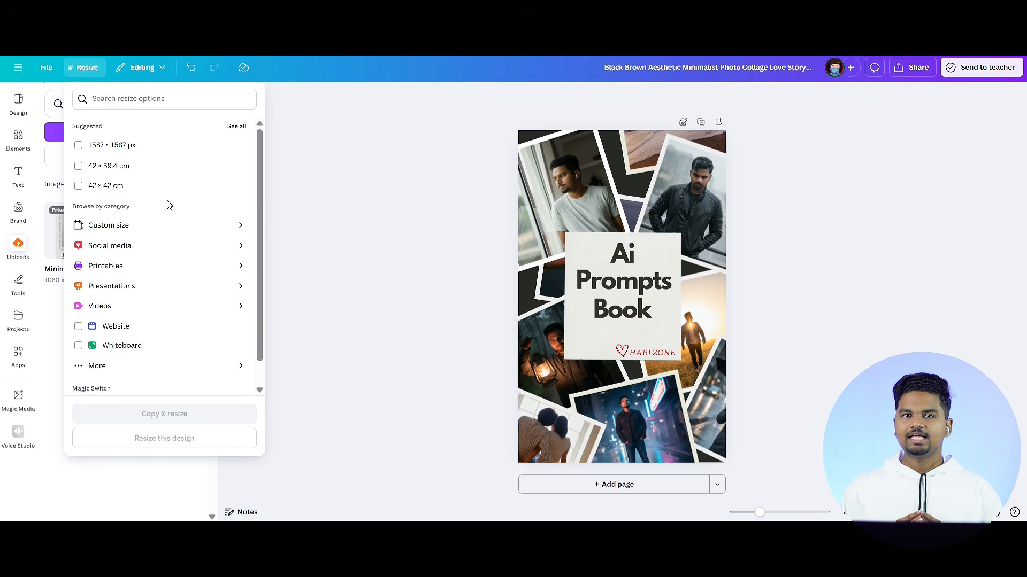
pyautogui.click(161, 246)
pyautogui.scroll(-8, 181, 302)
pyautogui.click(167, 318)
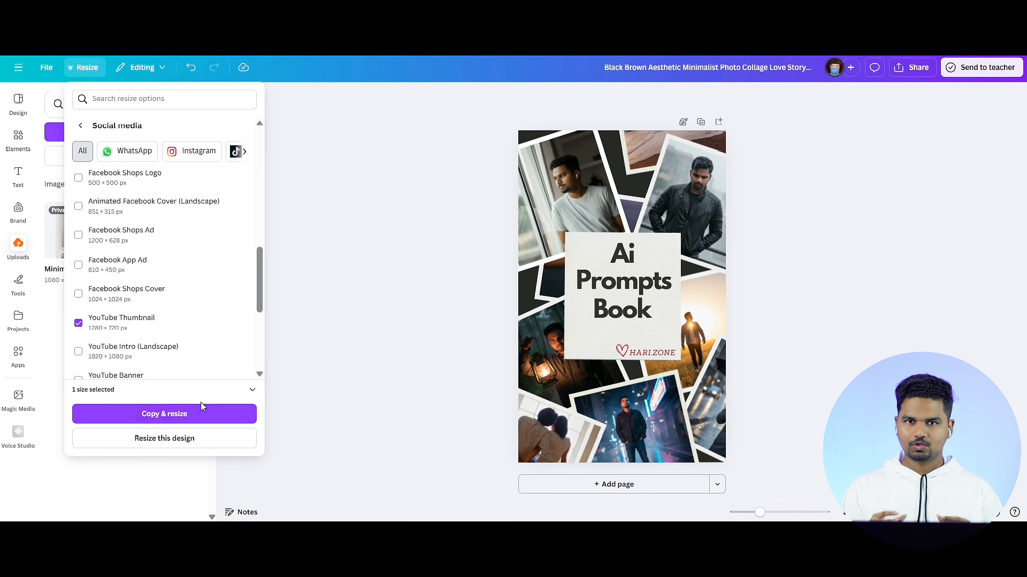
pyautogui.click(201, 411)
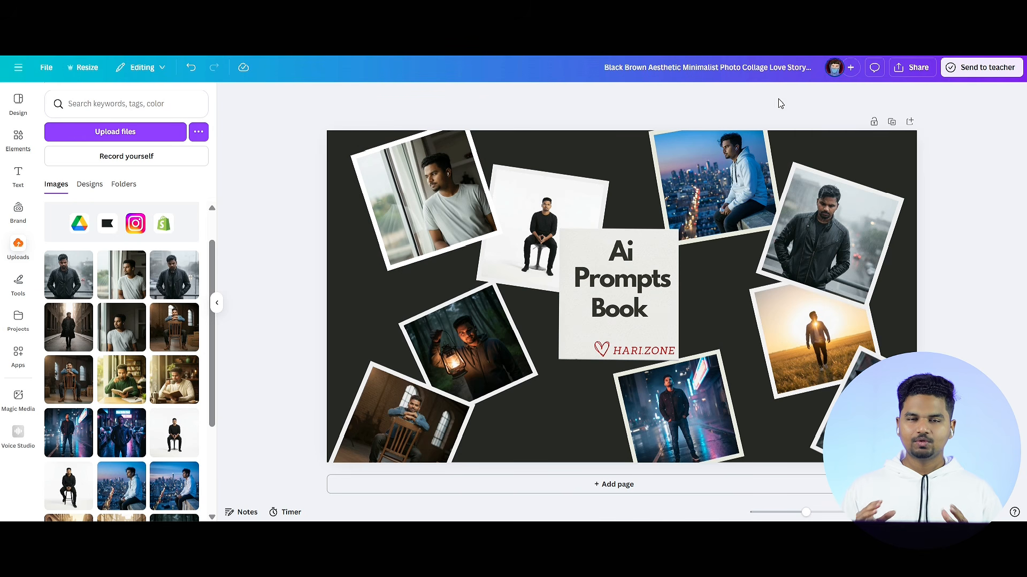
# Step: Download the resized cover as a PNG and upload it as the SuperProfile payment page's cover image
pyautogui.click(913, 67)
pyautogui.click(843, 276)
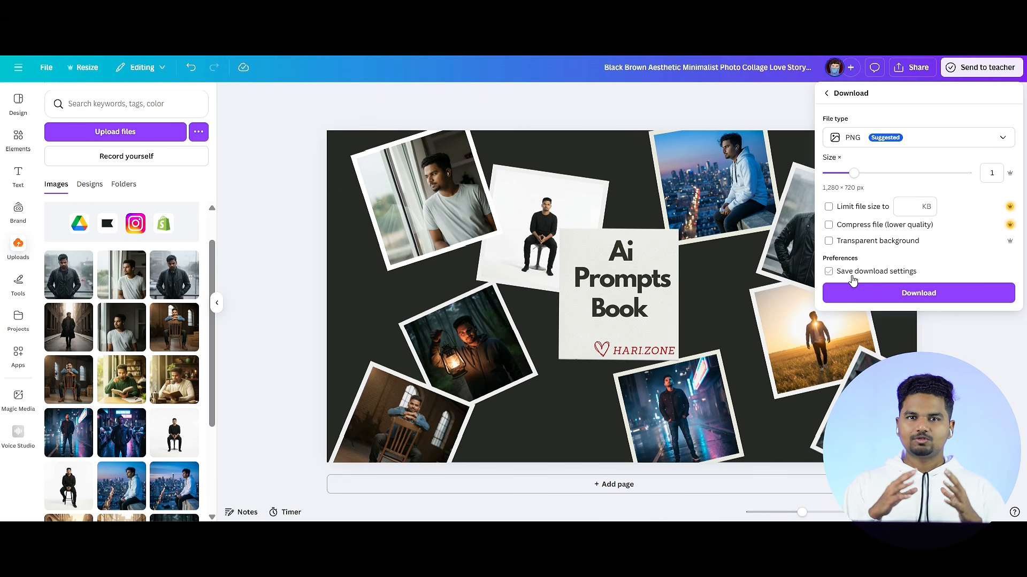
pyautogui.click(891, 296)
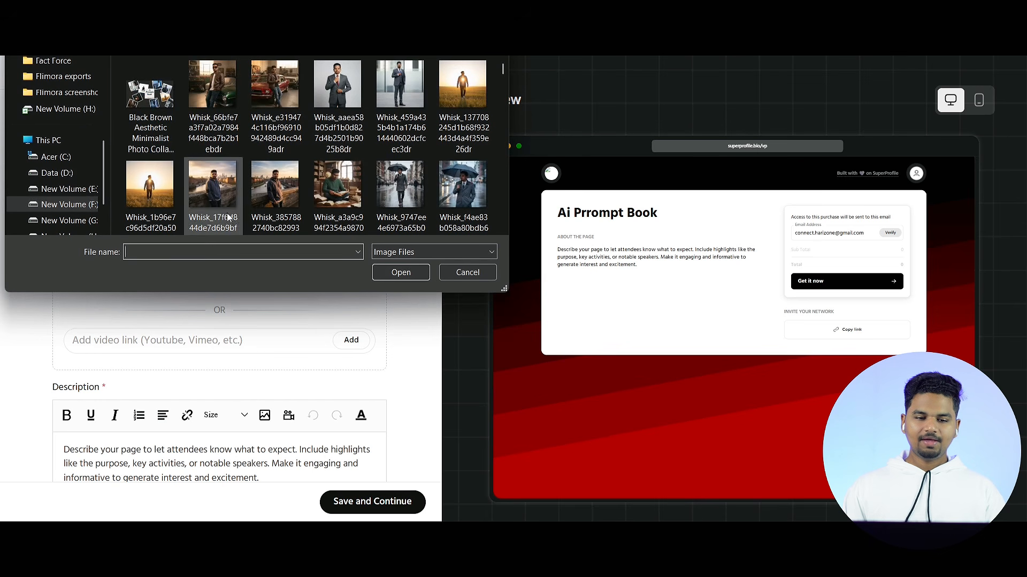
pyautogui.click(150, 97)
pyautogui.click(409, 272)
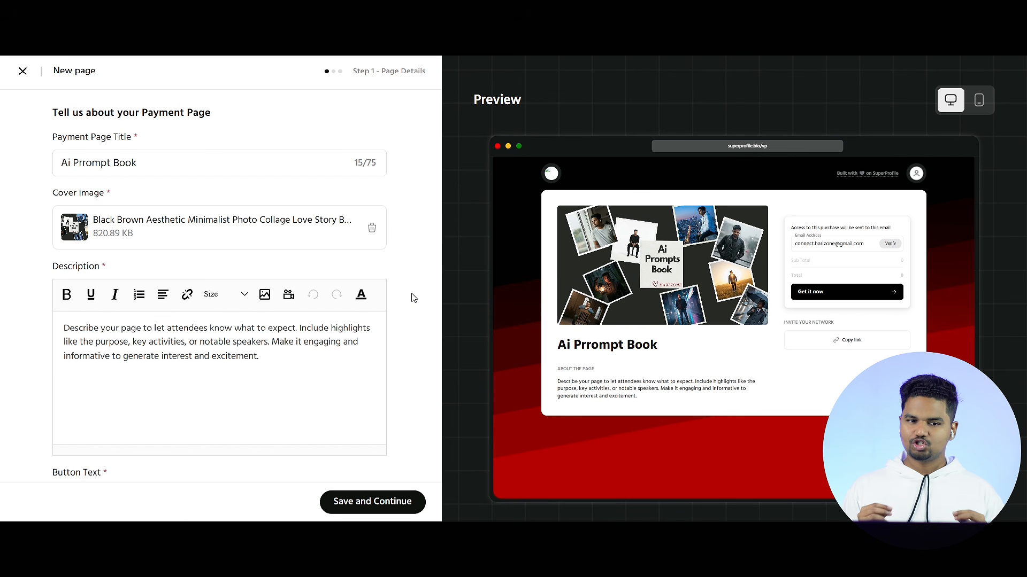
# Step: Replace the payment page's placeholder description with "Best Ai Image Generation Prompts"
pyautogui.scroll(-2, 402, 329)
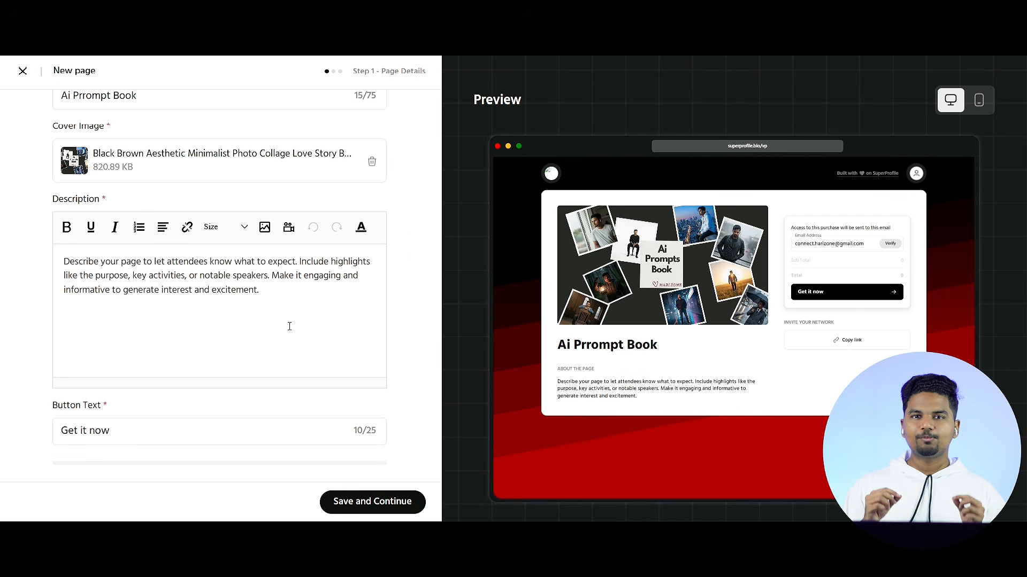
pyautogui.moveTo(284, 307); pyautogui.dragTo(61, 257)
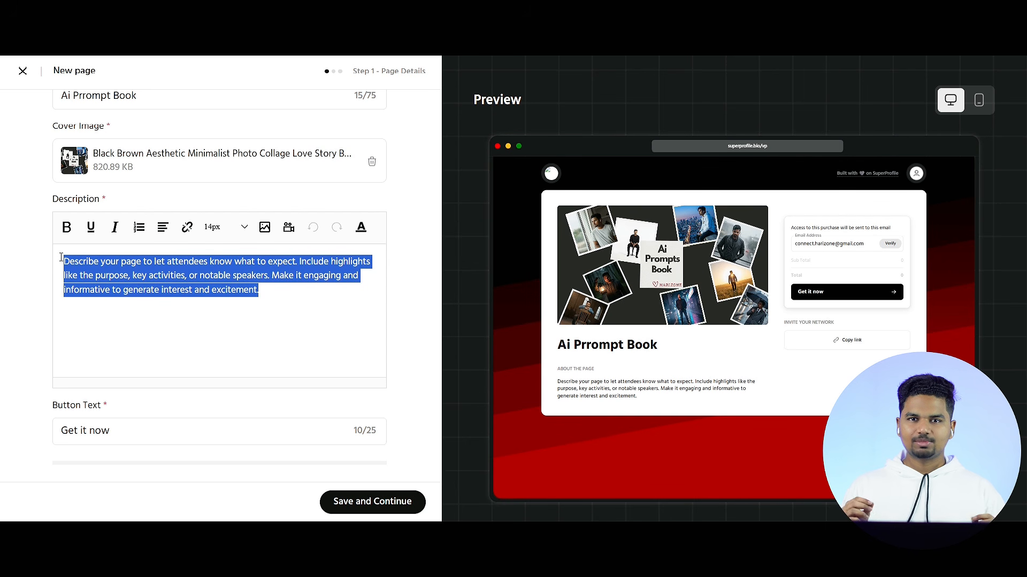
pyautogui.press('BackSpace')
pyautogui.write('Best Ai Image Generation Prompts')
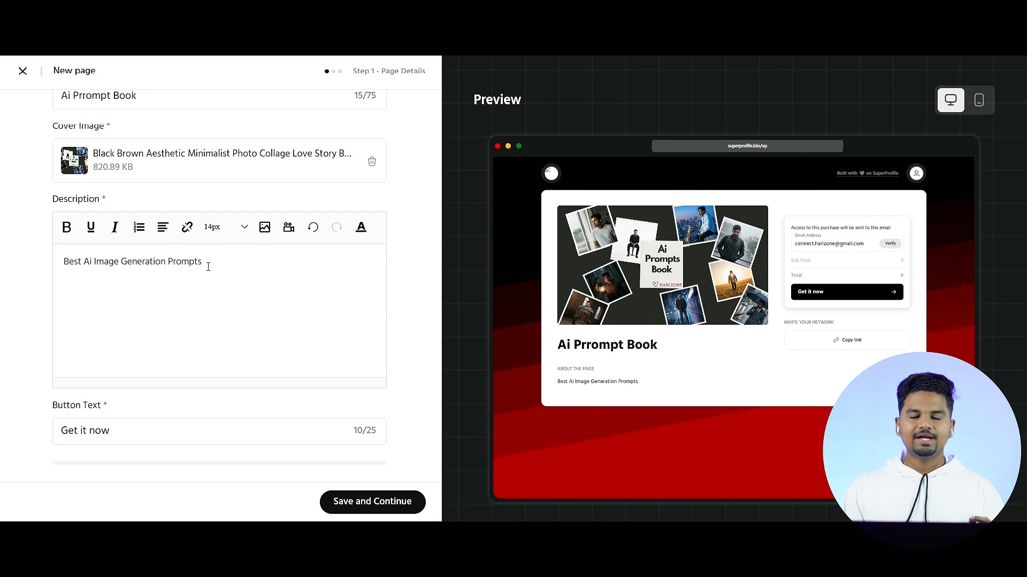
# Step: Change the payment page's button text to "Buy Now"
pyautogui.scroll(-3, 337, 335)
pyautogui.moveTo(131, 324); pyautogui.dragTo(16, 318)
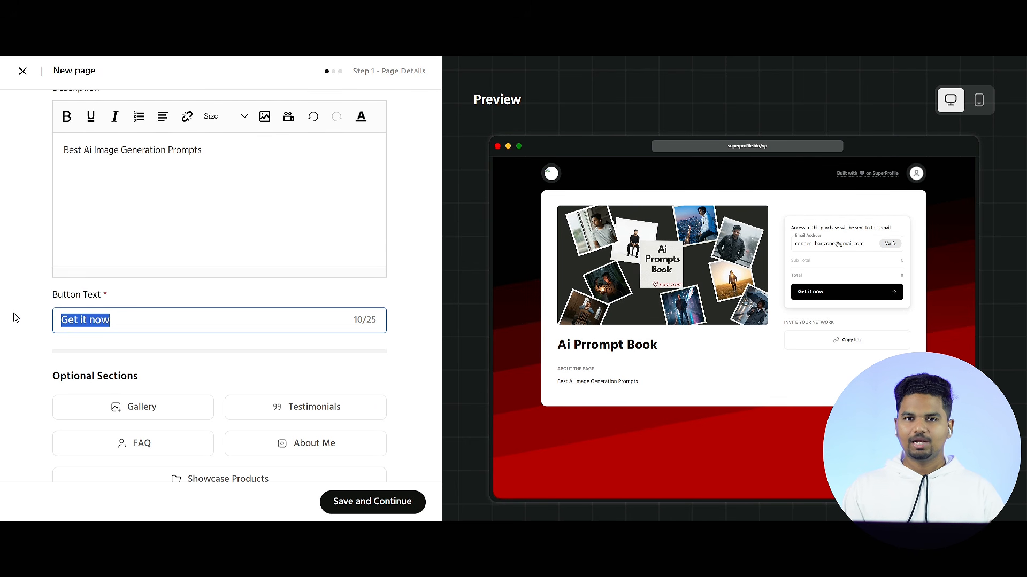
pyautogui.click(23, 318)
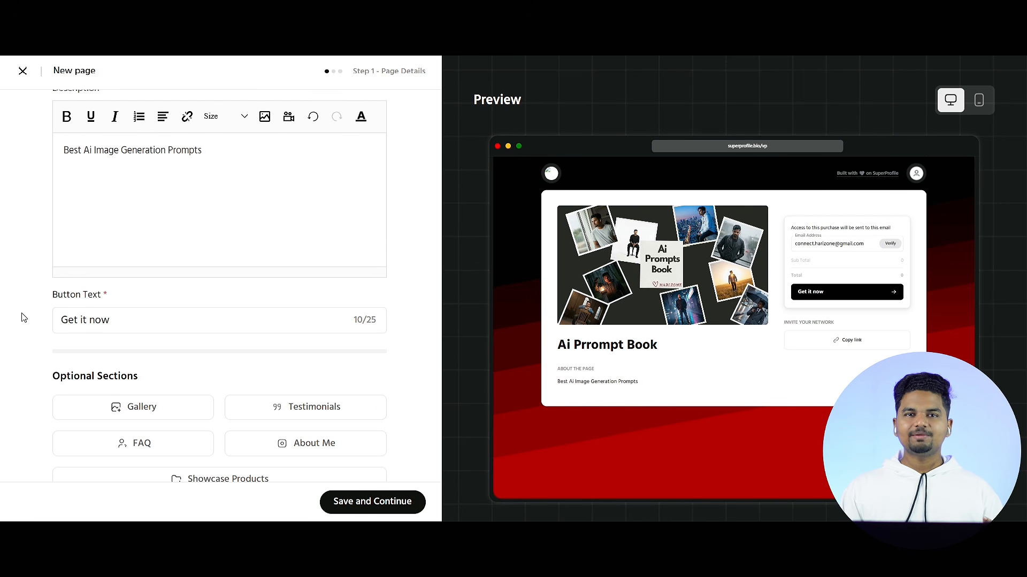
pyautogui.tripleClick(171, 313)
pyautogui.write('Buy Now!')
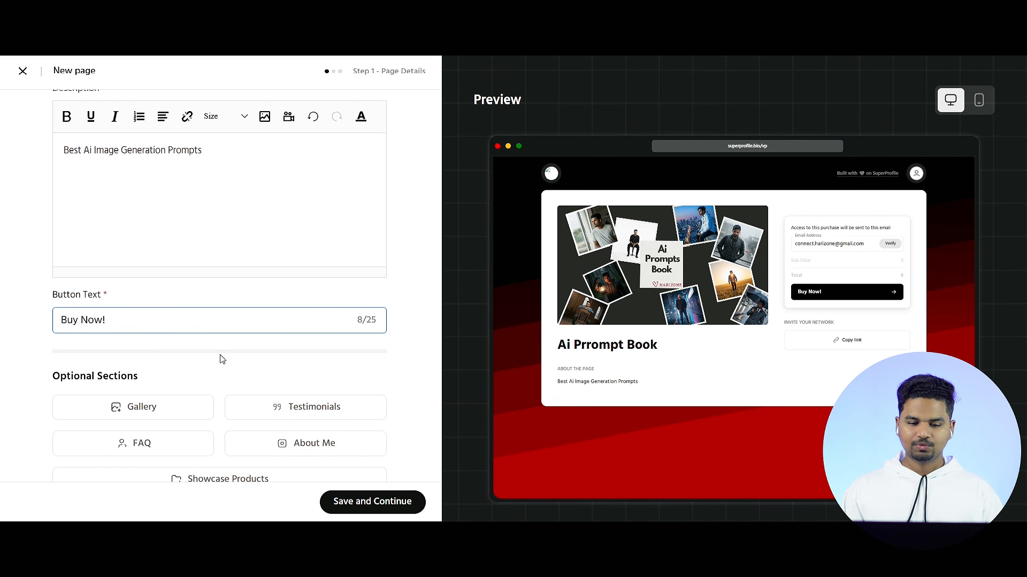
pyautogui.press('BackSpace')
# Step: Save the page details and upload "Ai Prompt E-Book.pdf" as the digital file for sale
pyautogui.scroll(-1, 223, 360)
pyautogui.click(361, 502)
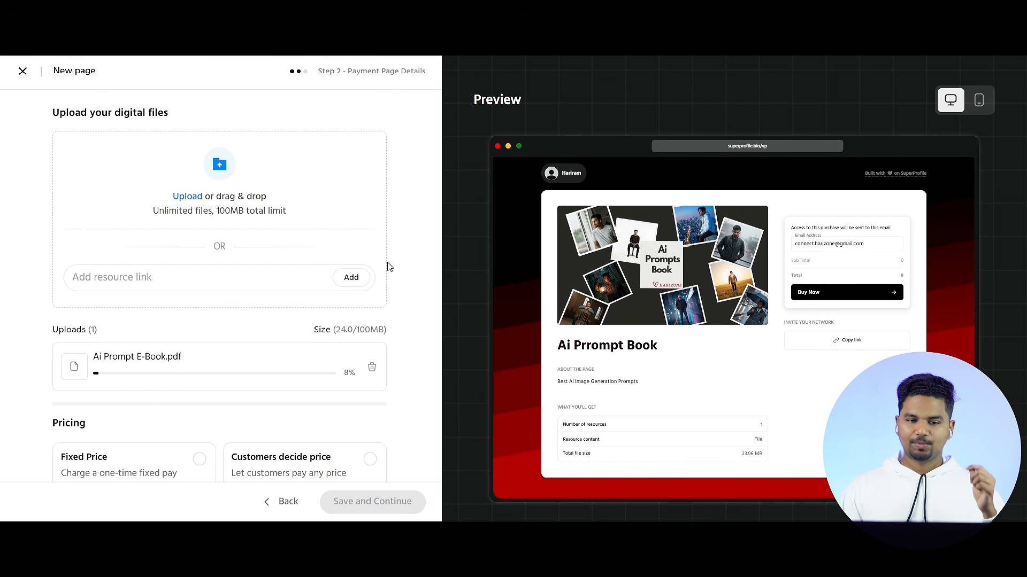
pyautogui.scroll(-2, 326, 269)
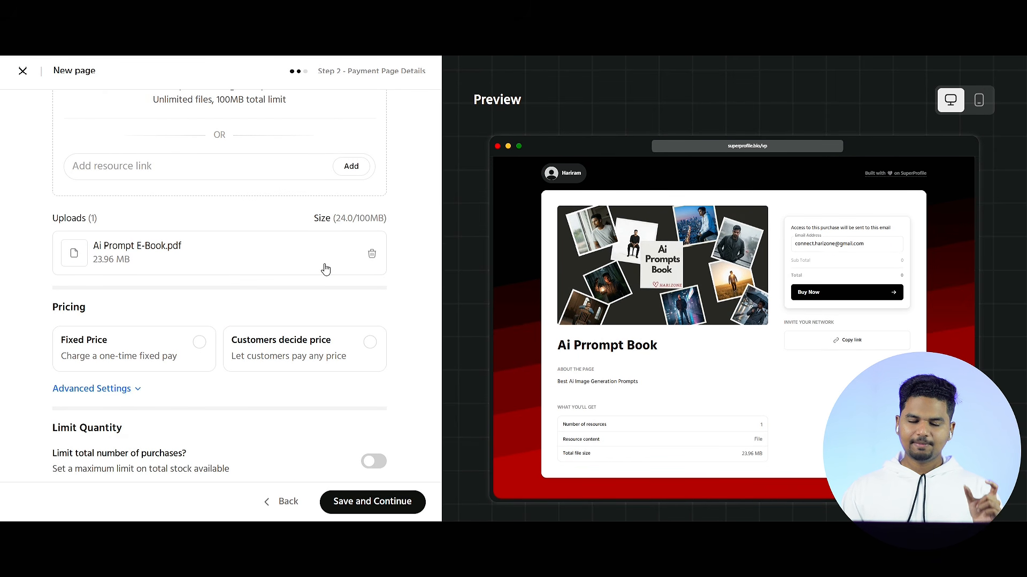
pyautogui.scroll(-1, 326, 269)
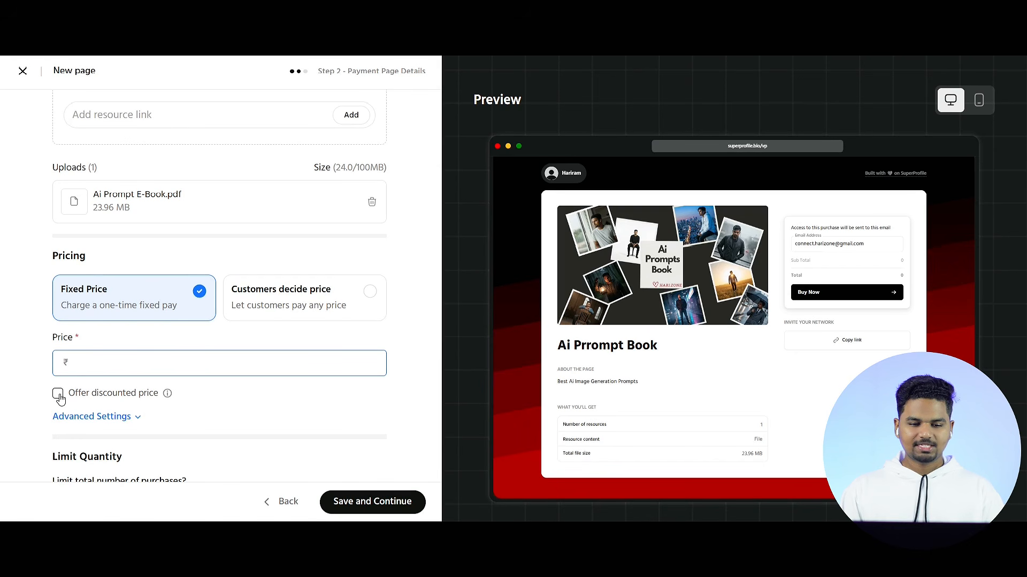
# Step: Set the fixed price to ₹999 and offer a discounted price of ₹99
pyautogui.click(58, 396)
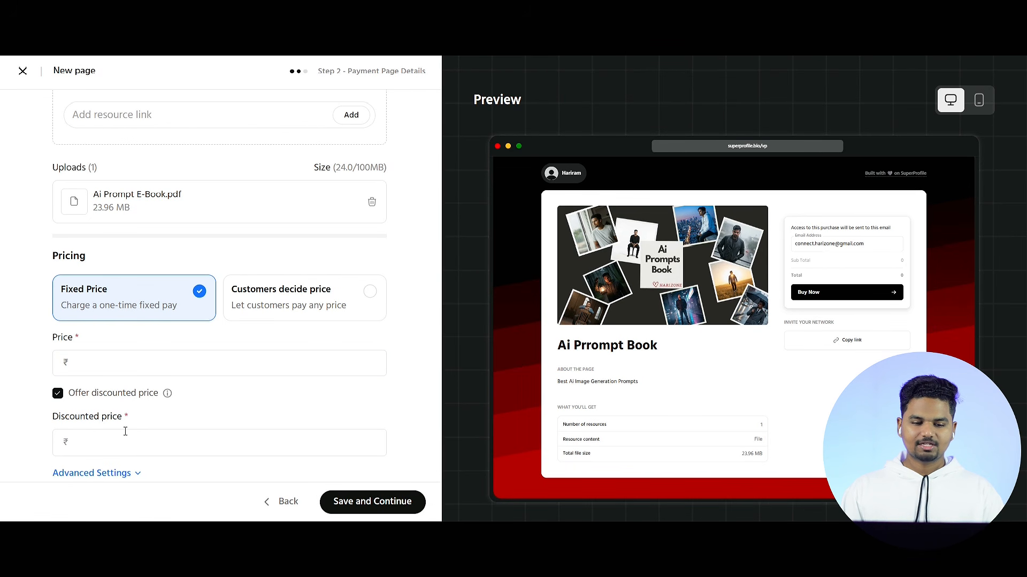
pyautogui.click(106, 365)
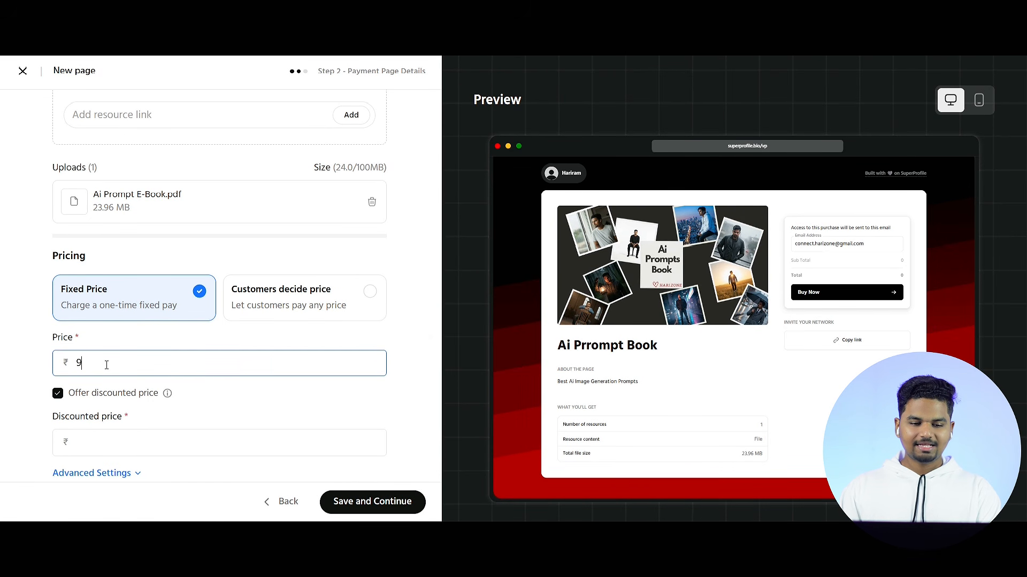
pyautogui.click(101, 435)
pyautogui.write('99')
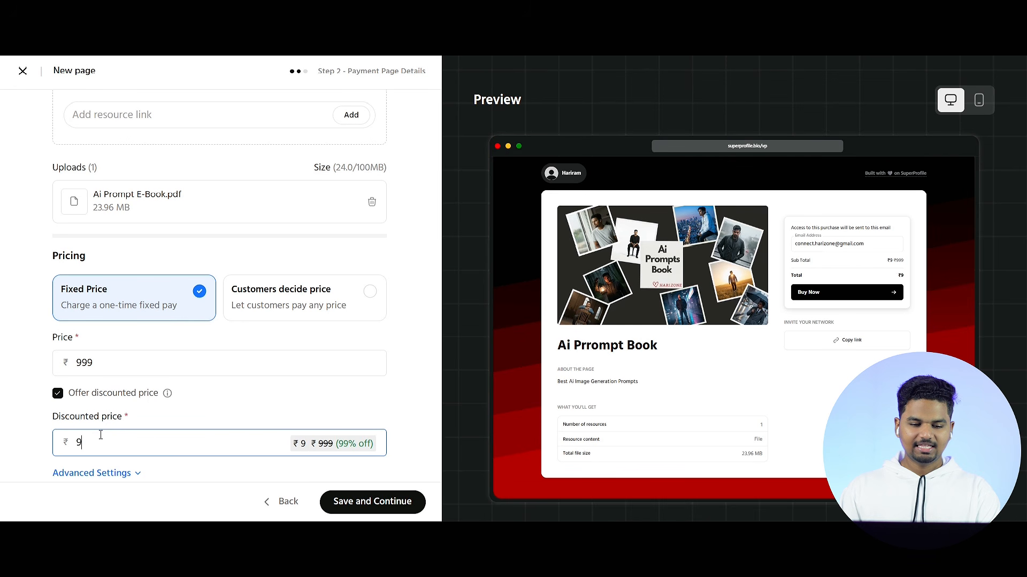
pyautogui.click(279, 421)
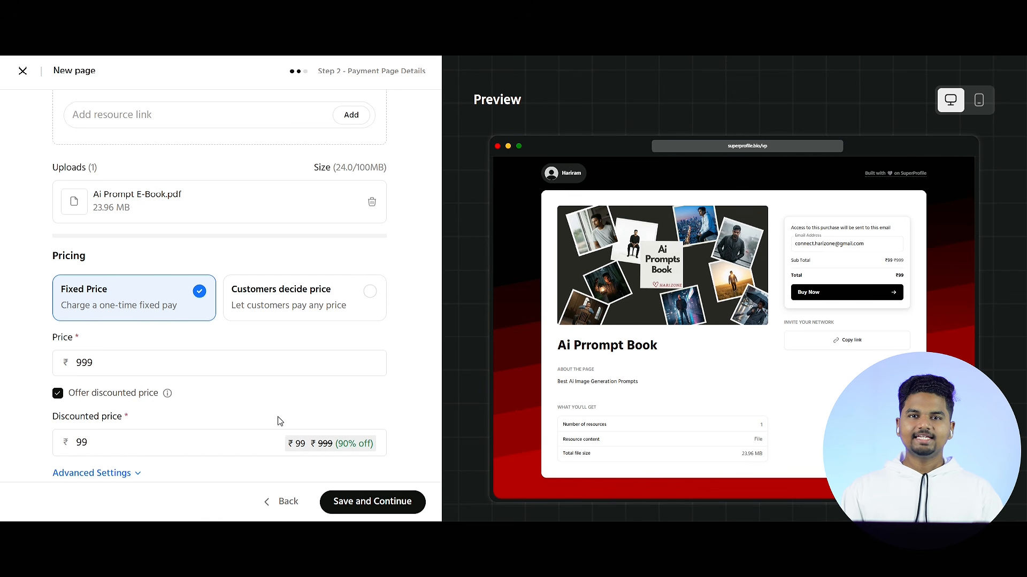
# Step: Review the advanced pricing settings, including the Purchasing Power Parity option
pyautogui.scroll(-2, 305, 338)
pyautogui.click(127, 389)
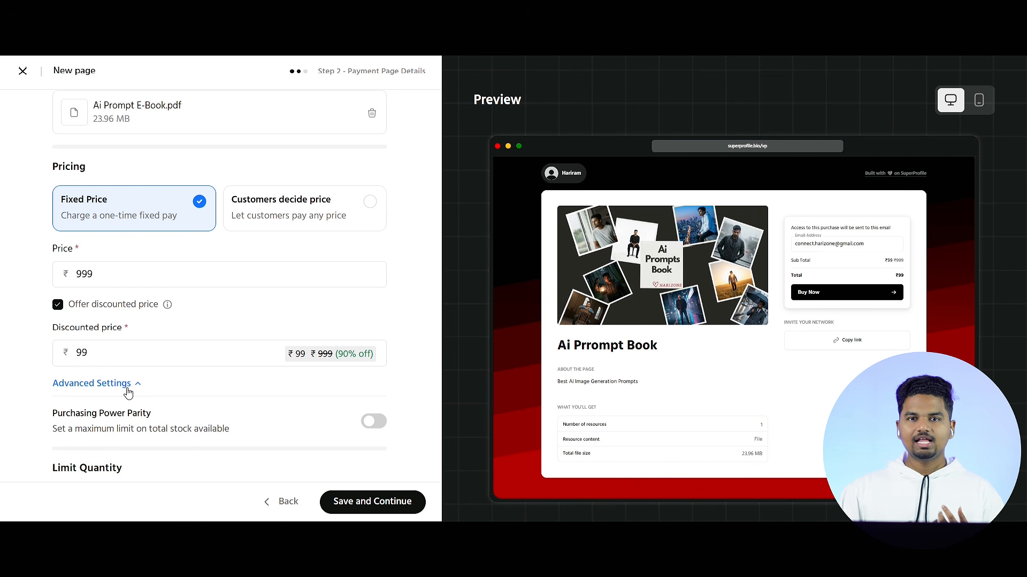
pyautogui.scroll(-1, 127, 390)
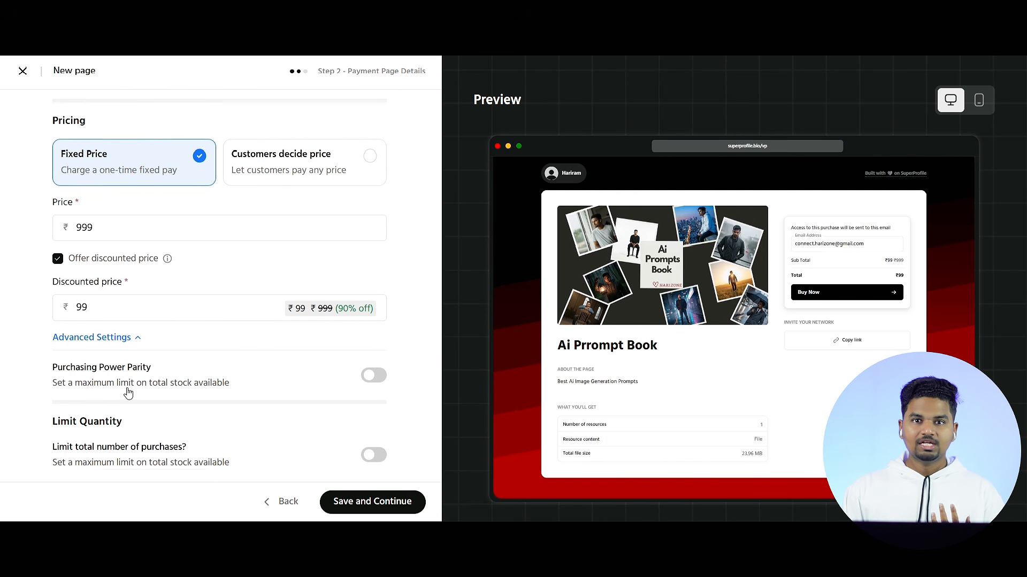
pyautogui.scroll(1, 129, 387)
pyautogui.click(136, 384)
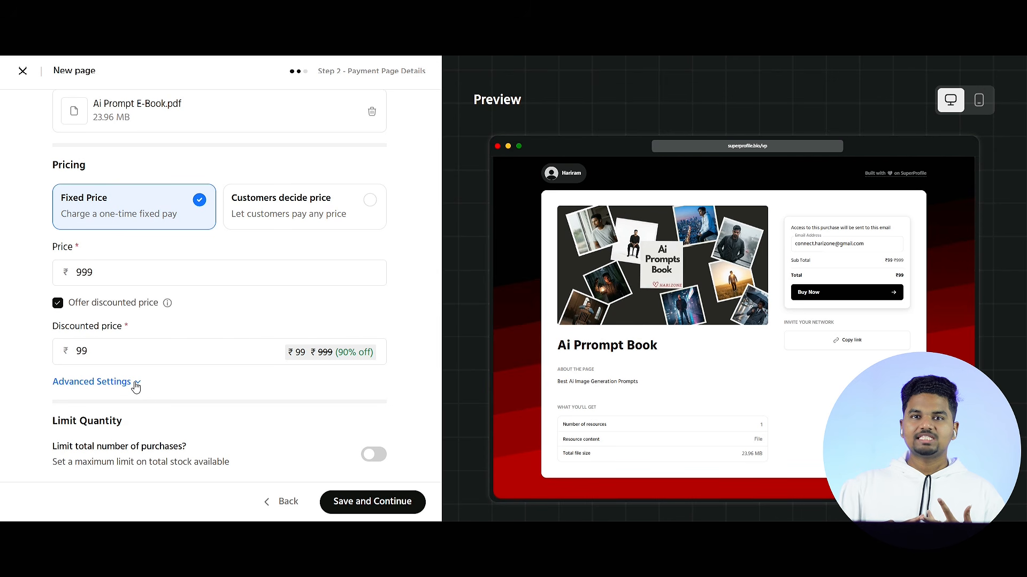
pyautogui.click(136, 385)
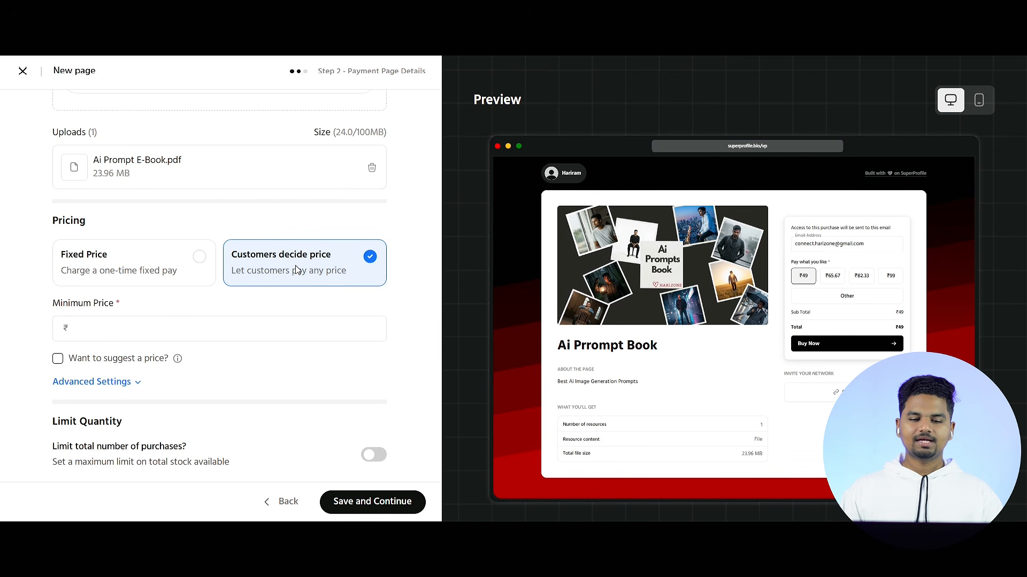
# Step: Try customer-decided pricing with a minimum price of ₹49 and a suggested price of ₹79, and return to the fixed price
pyautogui.click(59, 361)
pyautogui.click(92, 332)
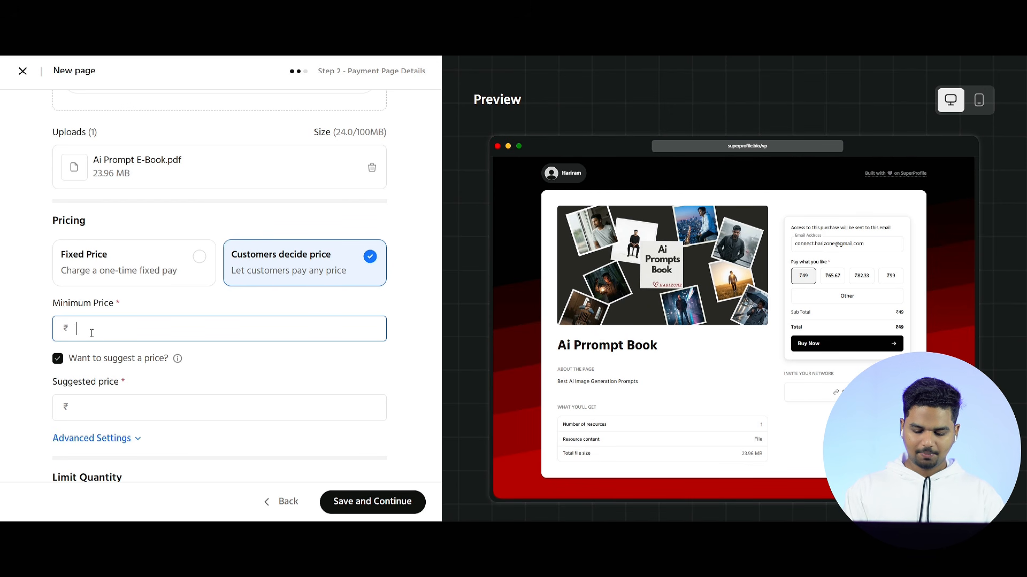
pyautogui.write('49')
pyautogui.click(90, 408)
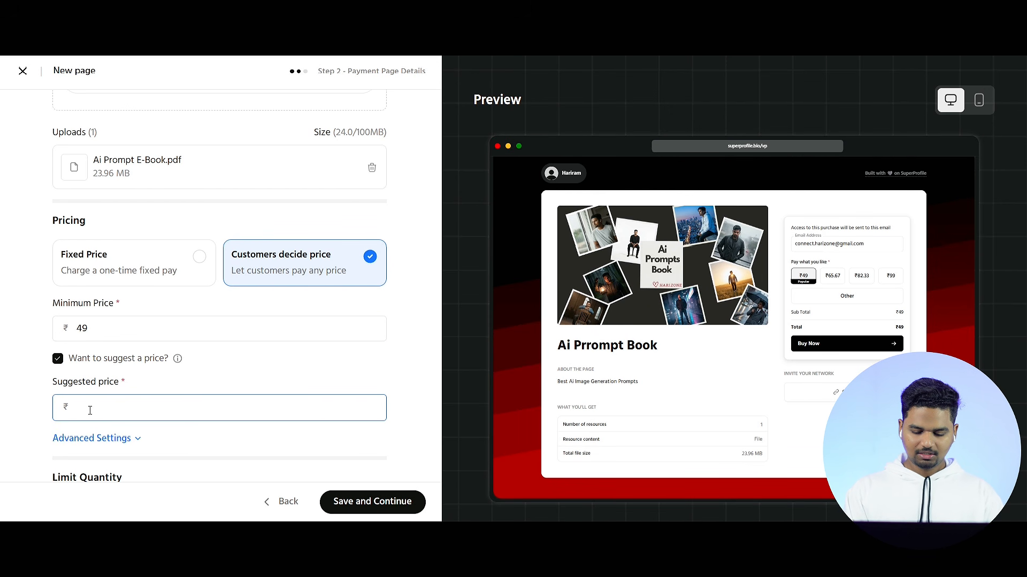
pyautogui.write('79')
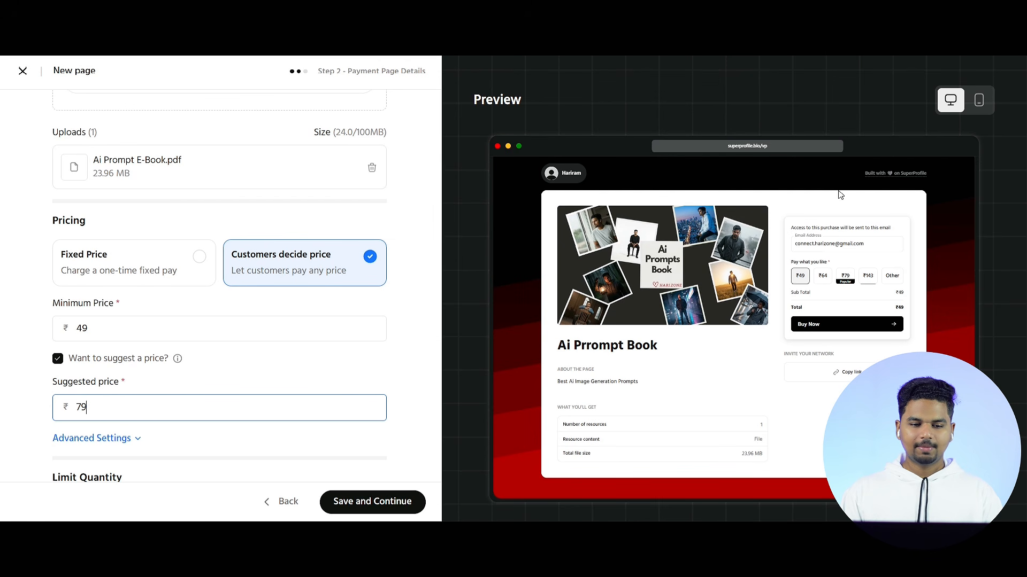
pyautogui.click(165, 253)
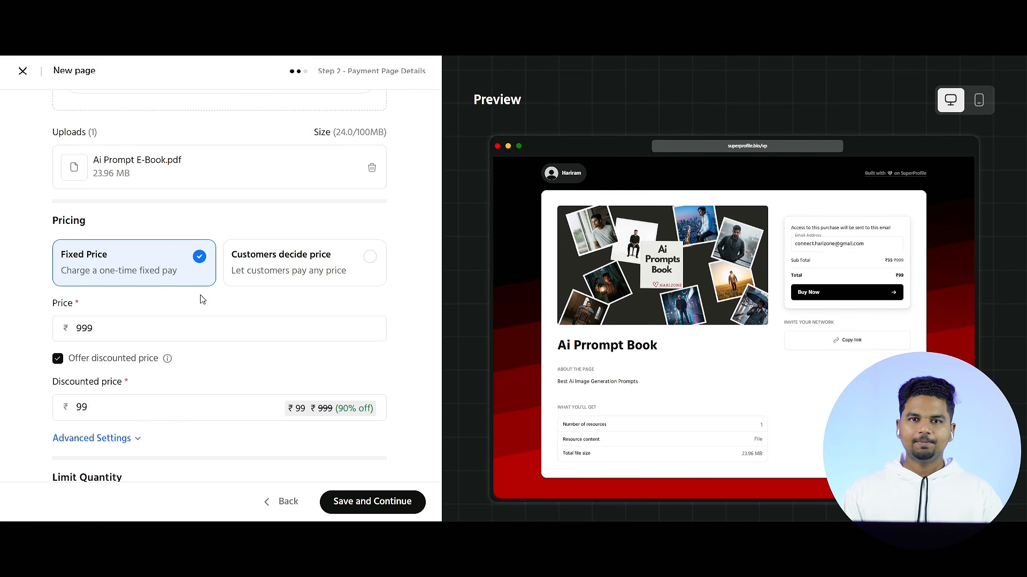
# Step: Save the pricing, turn on code verification for the customer's phone number, and publish the payment page
pyautogui.click(376, 505)
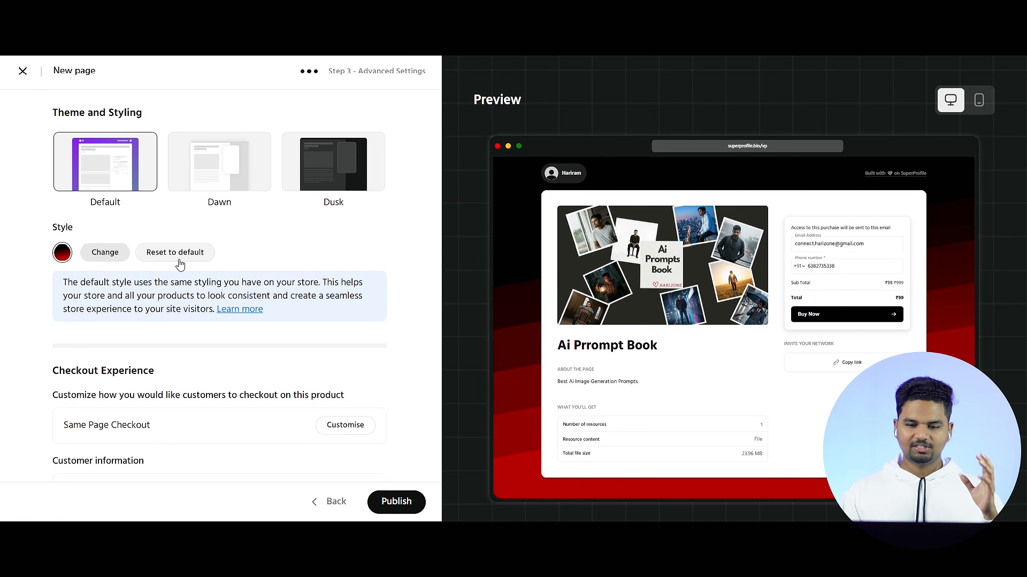
pyautogui.scroll(-4, 263, 415)
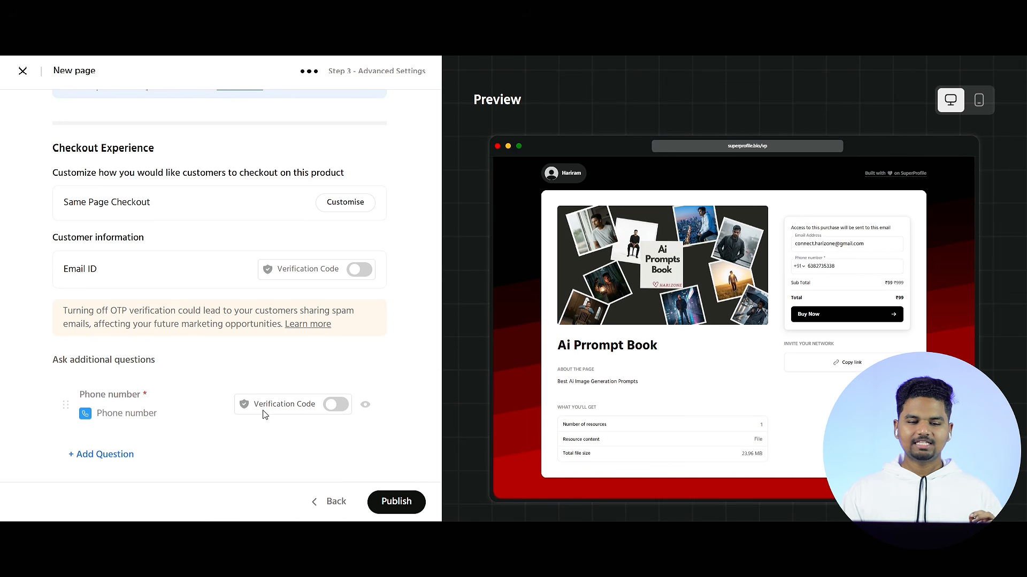
pyautogui.click(335, 405)
pyautogui.scroll(-1, 374, 466)
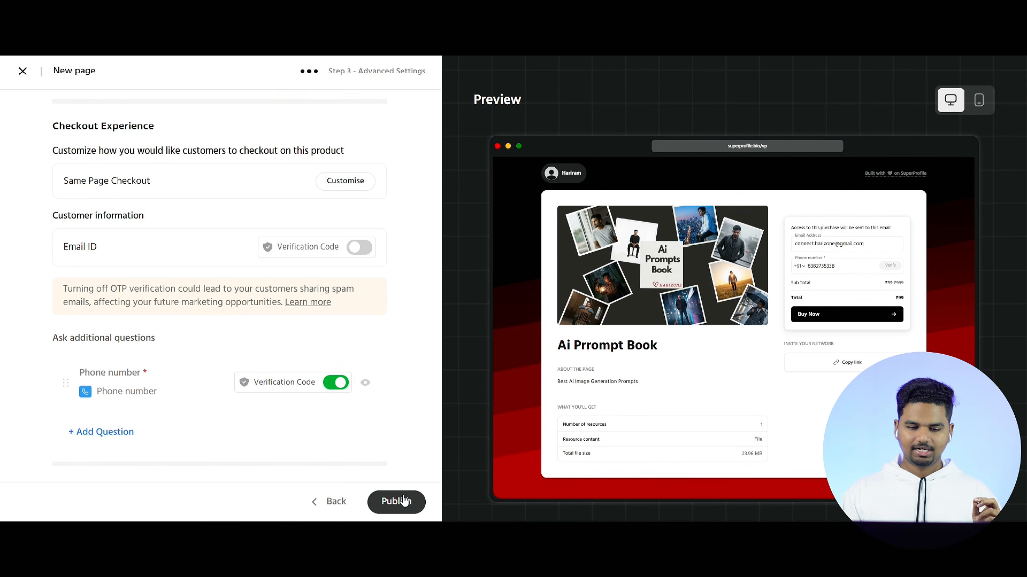
pyautogui.click(404, 501)
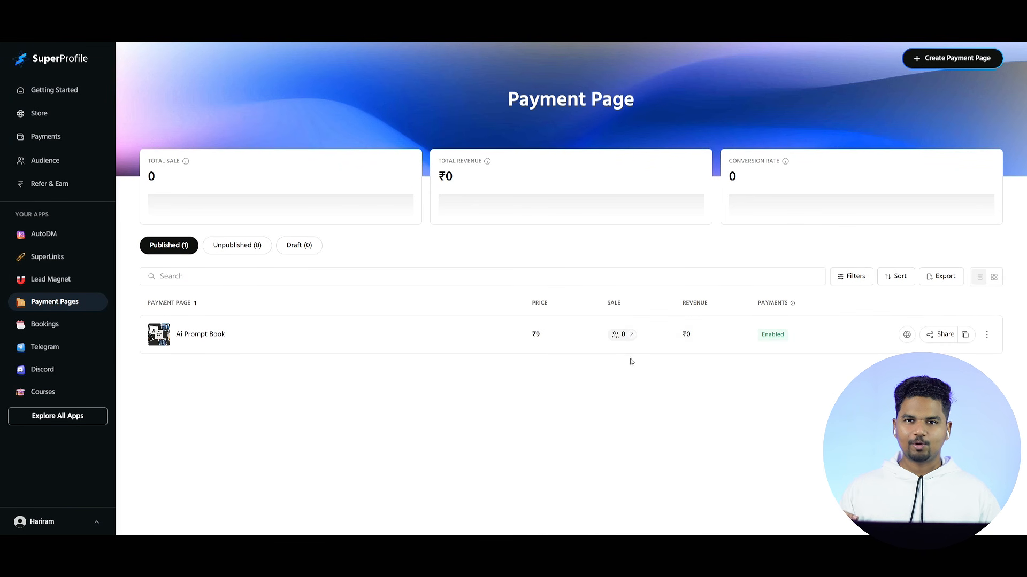
# Step: Copy the published Ai Prompt Book payment page link and open it in a private Brave window
pyautogui.click(965, 335)
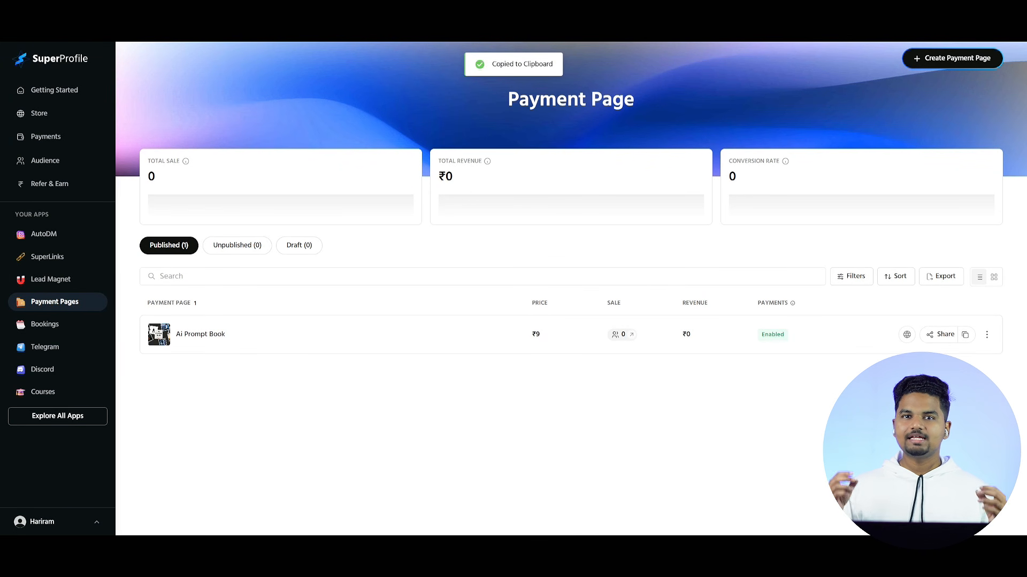
pyautogui.hotkey('alt', 'f')
pyautogui.click(936, 59)
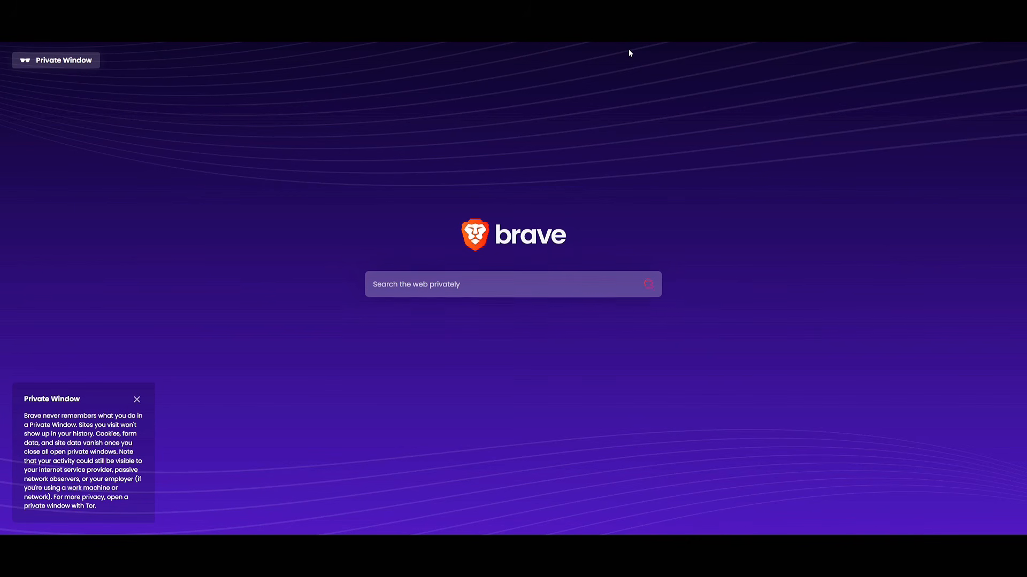
pyautogui.hotkey('ctrl', 'v')
pyautogui.press('Return')
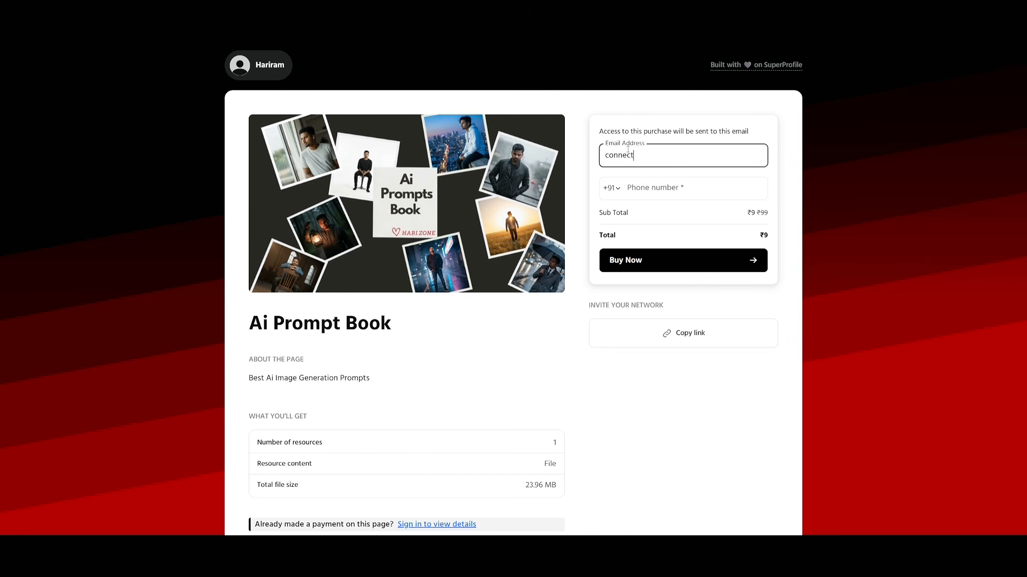
# Step: Fill in the buyer's email address and phone number on the payment page and proceed to payment
pyautogui.click(719, 259)
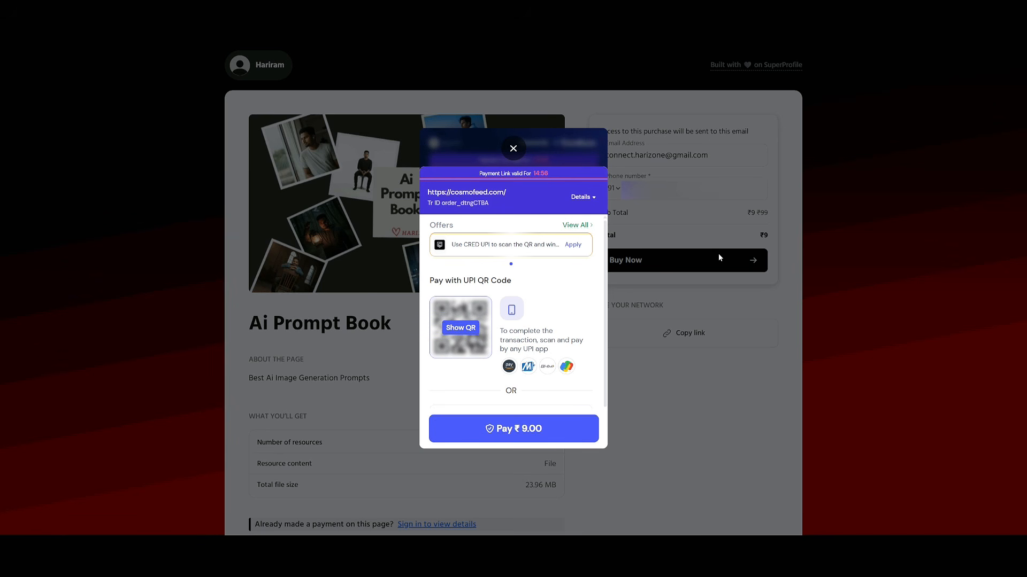